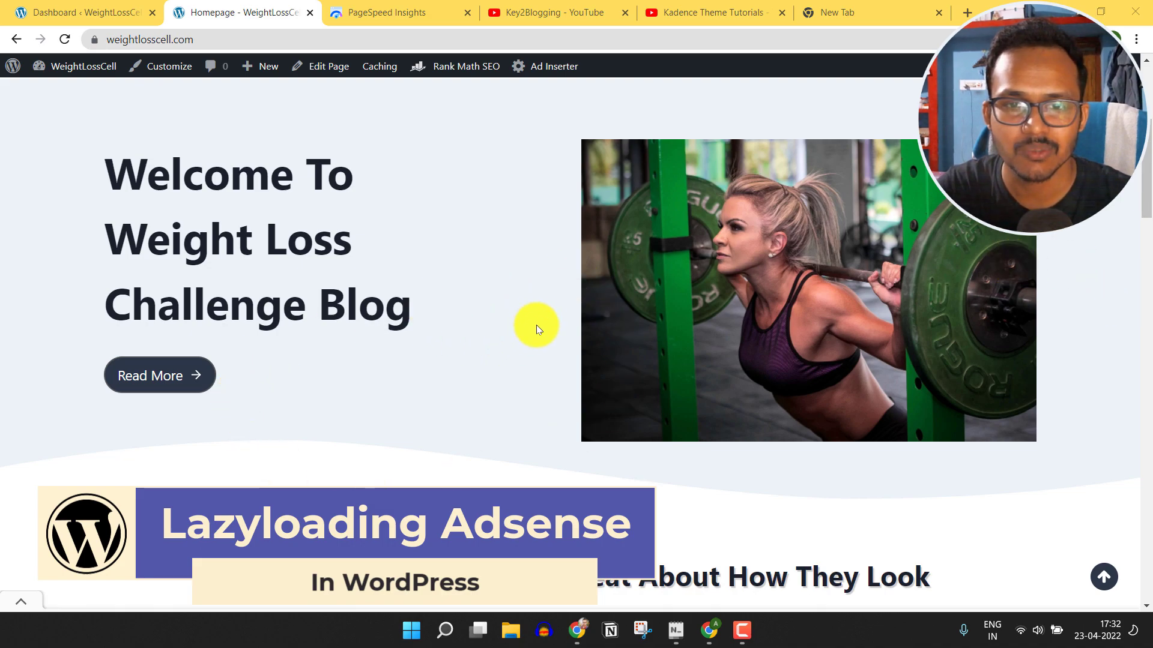
Bring up the PageSpeed Insights mobile report and scroll to the 47 performance score and Diagnostics
{"action": "scroll", "coordinate": [538, 327], "scroll_direction": "down", "scroll_amount": 8}
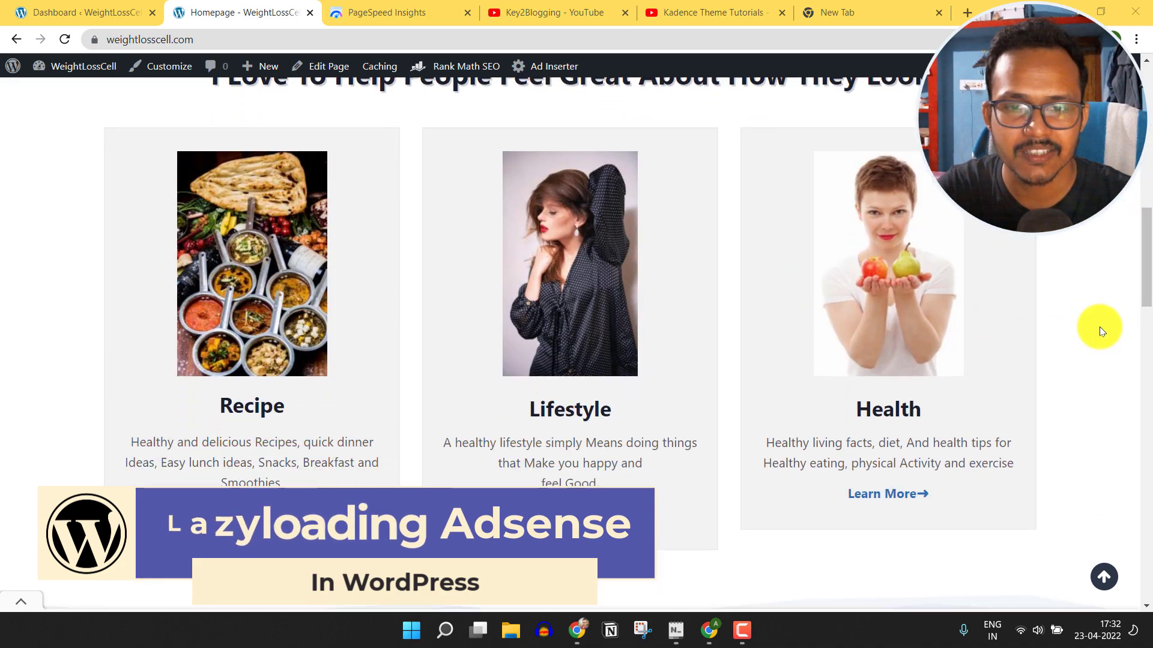
{"action": "scroll", "coordinate": [1105, 329], "scroll_direction": "down", "scroll_amount": 18}
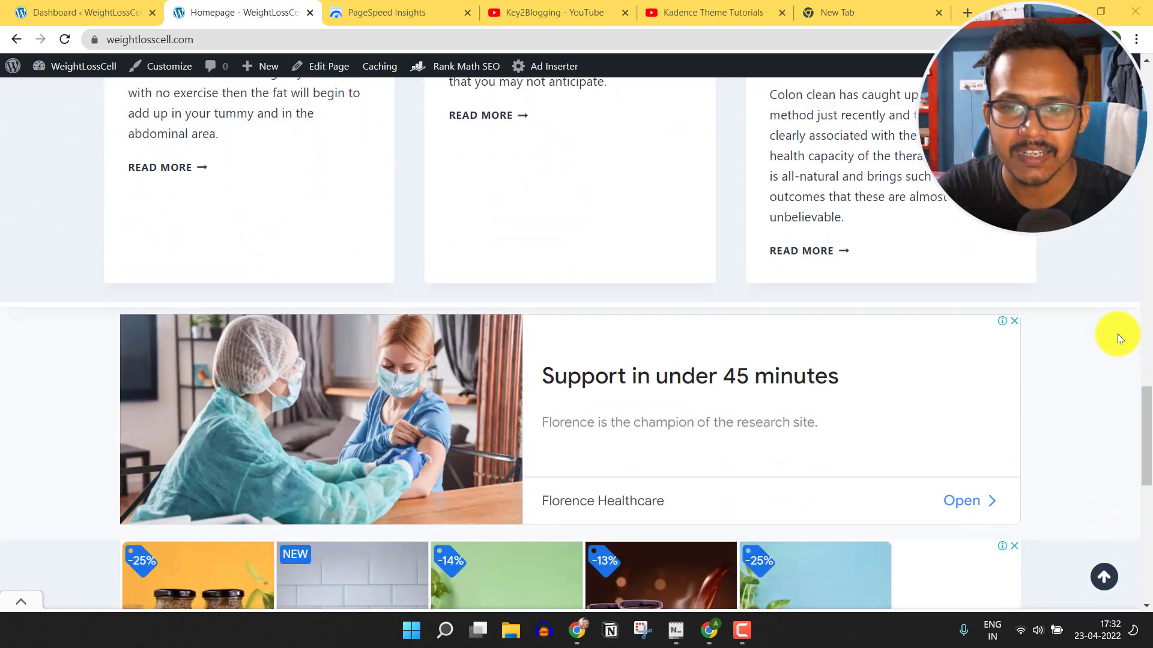
{"action": "scroll", "coordinate": [1118, 334], "scroll_direction": "down", "scroll_amount": 2}
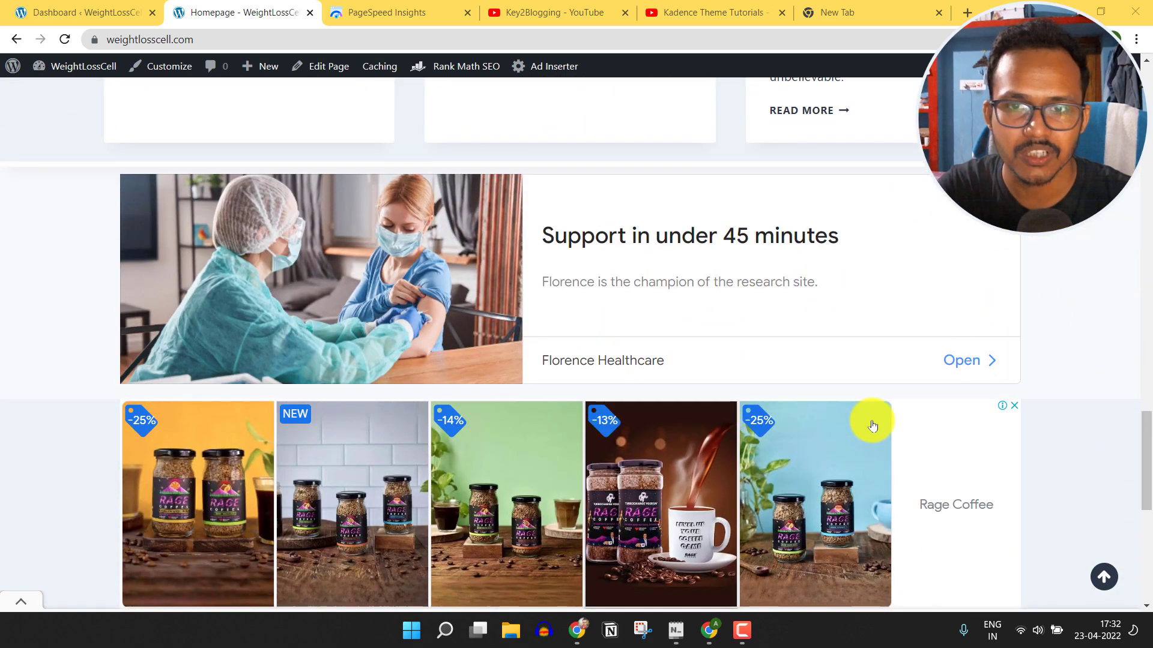
{"action": "scroll", "coordinate": [1077, 346], "scroll_direction": "down", "scroll_amount": 5}
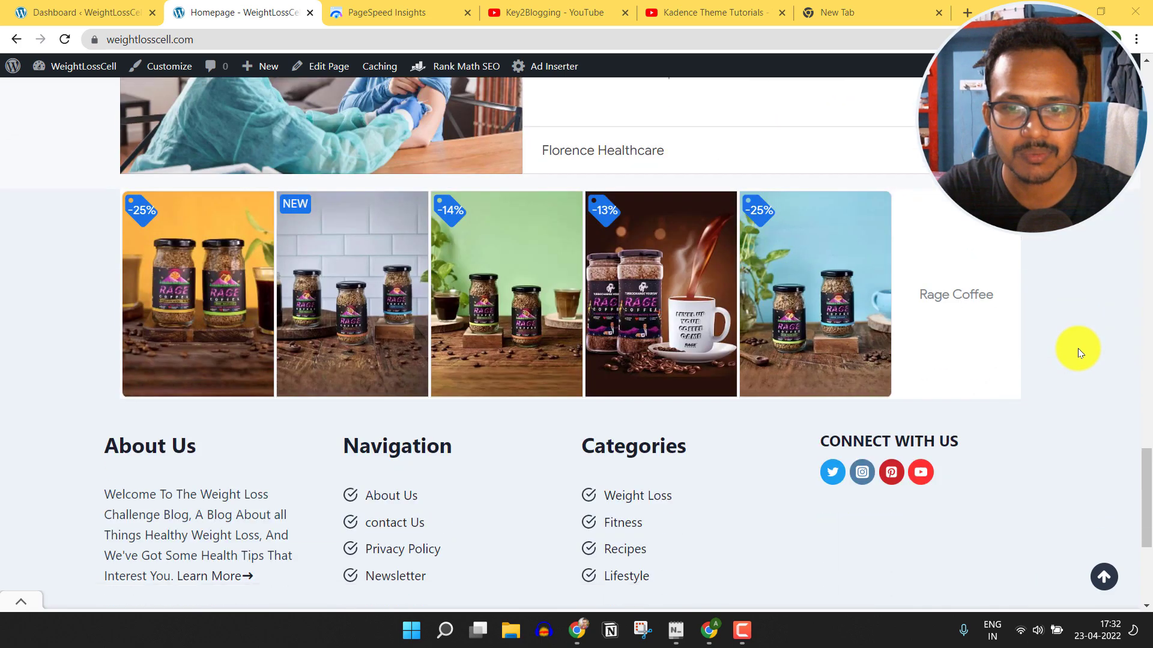
{"action": "left_click", "coordinate": [419, 9]}
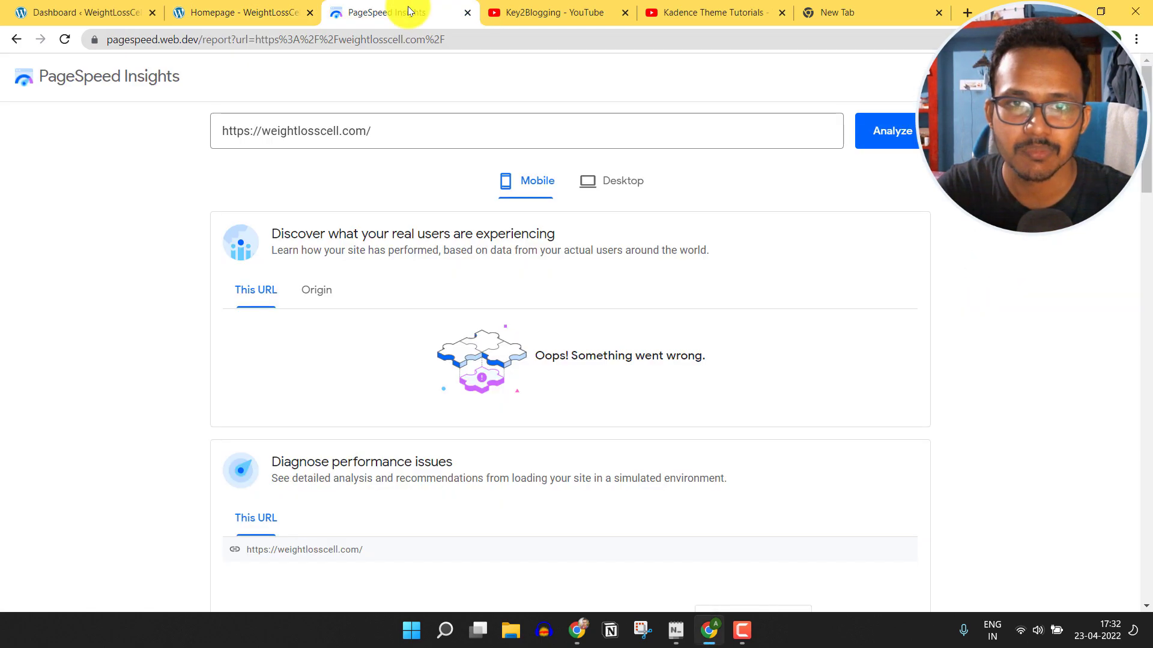
{"action": "scroll", "coordinate": [916, 275], "scroll_direction": "down", "scroll_amount": 1}
{"action": "scroll", "coordinate": [900, 279], "scroll_direction": "down", "scroll_amount": 8}
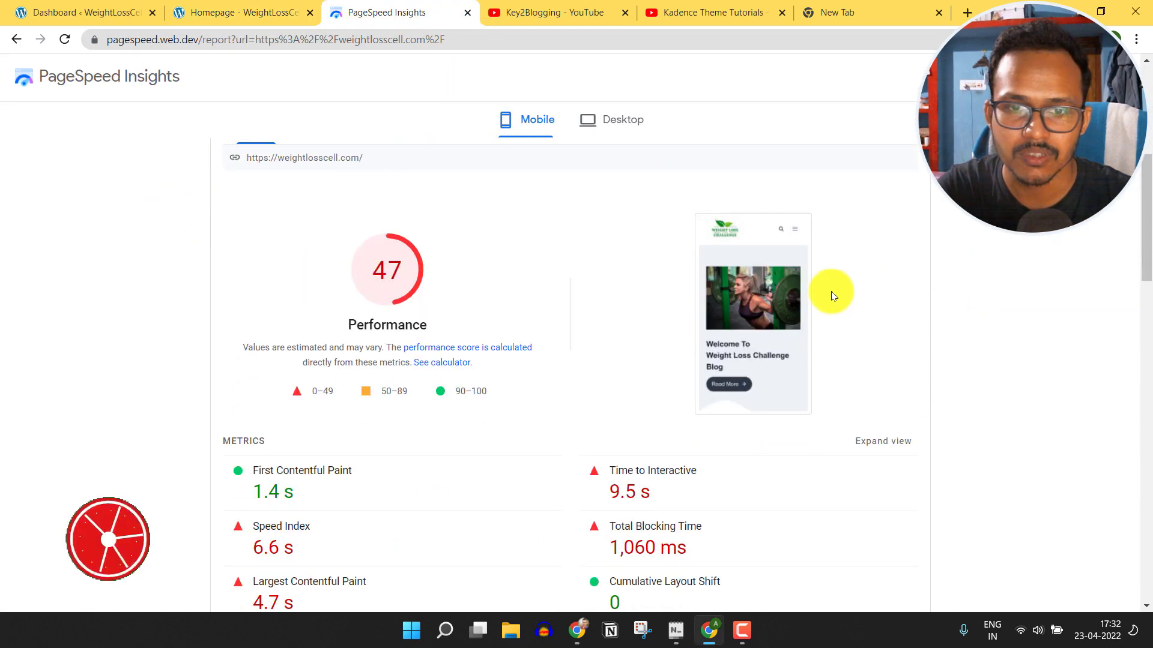
{"action": "scroll", "coordinate": [528, 286], "scroll_direction": "down", "scroll_amount": 14}
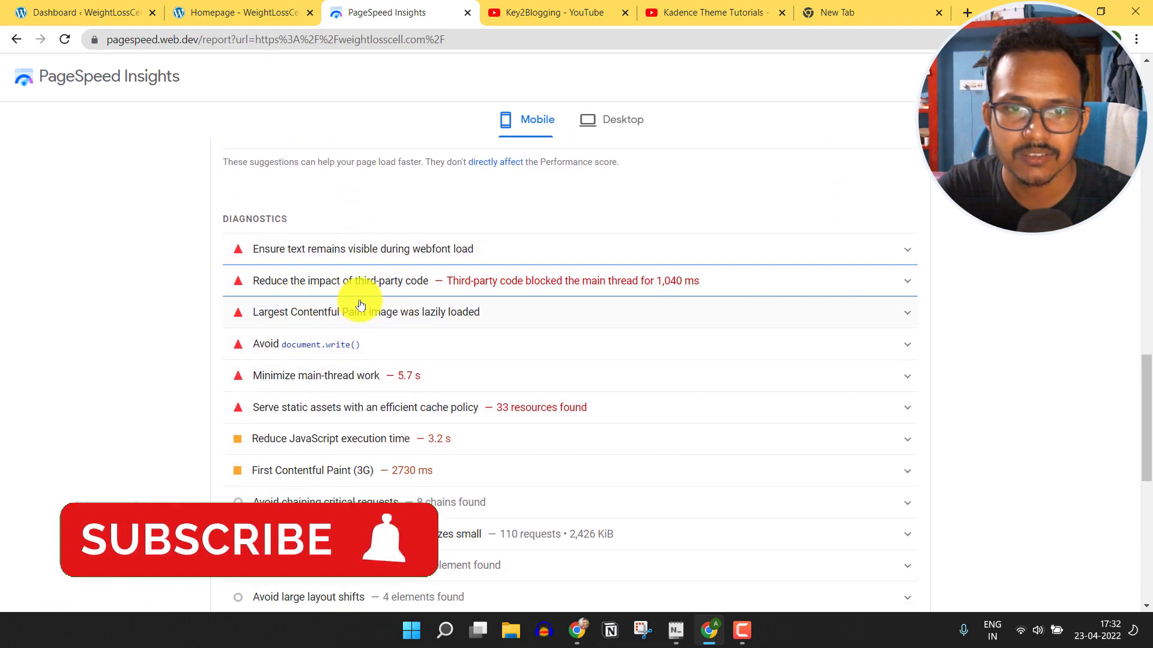
Expand 'Reduce the impact of third-party code' to list the Google/Doubleclick Ads entries
{"action": "left_click", "coordinate": [369, 289]}
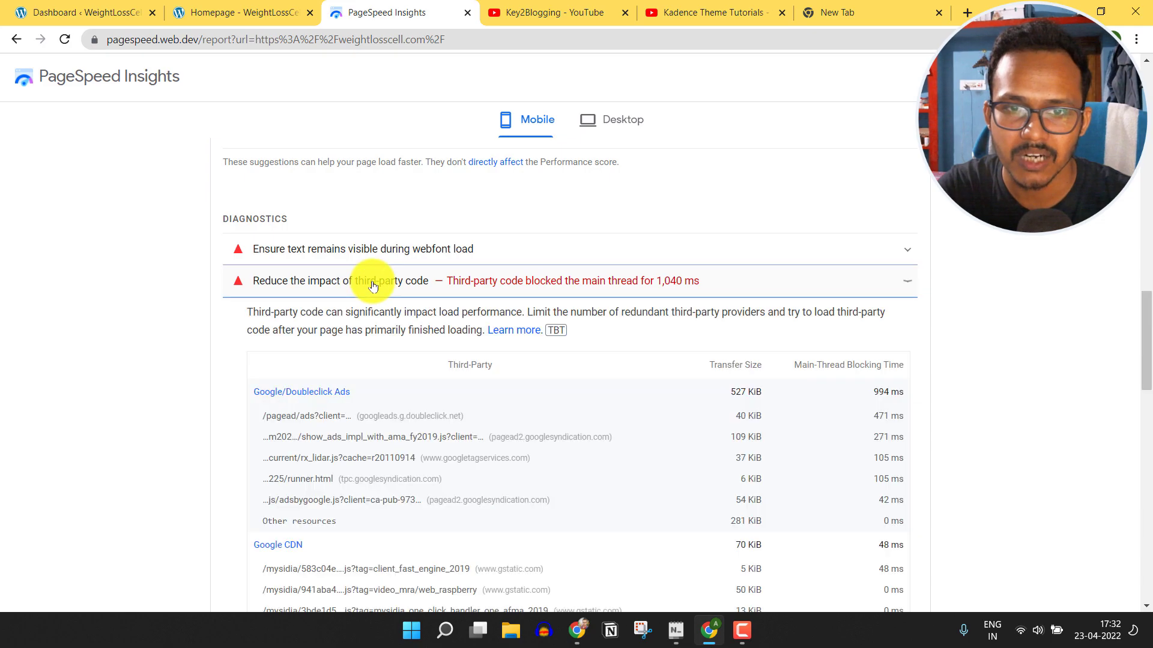
{"action": "scroll", "coordinate": [287, 293], "scroll_direction": "down", "scroll_amount": 3}
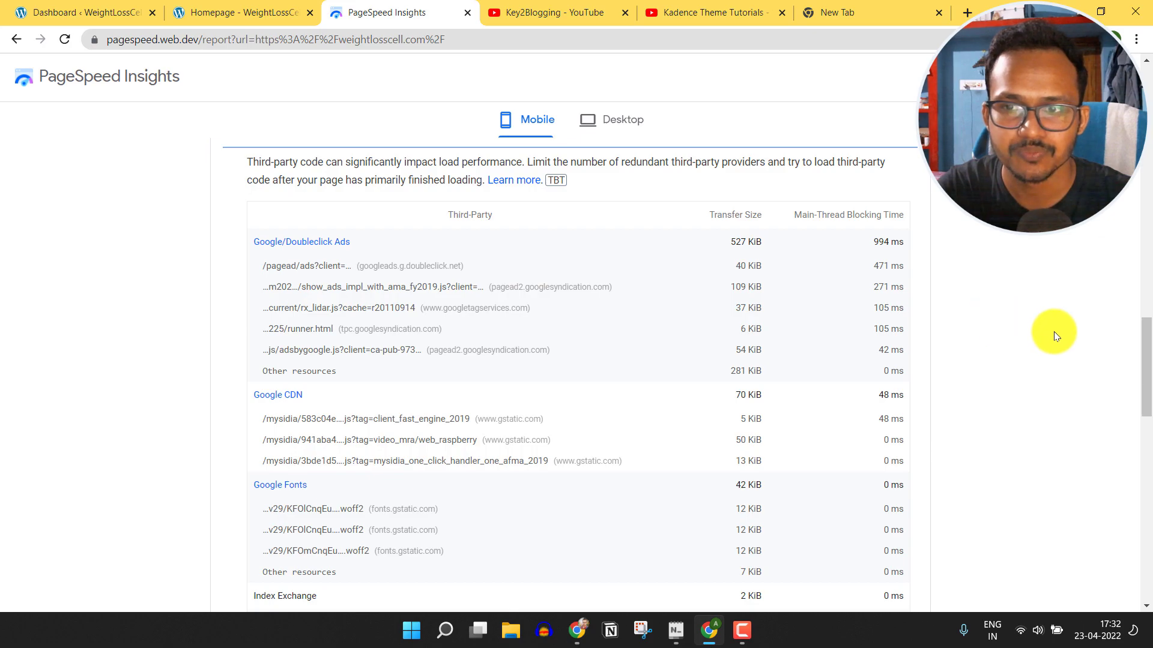
{"action": "left_click_drag", "start_coordinate": [1146, 361], "coordinate": [1148, 103]}
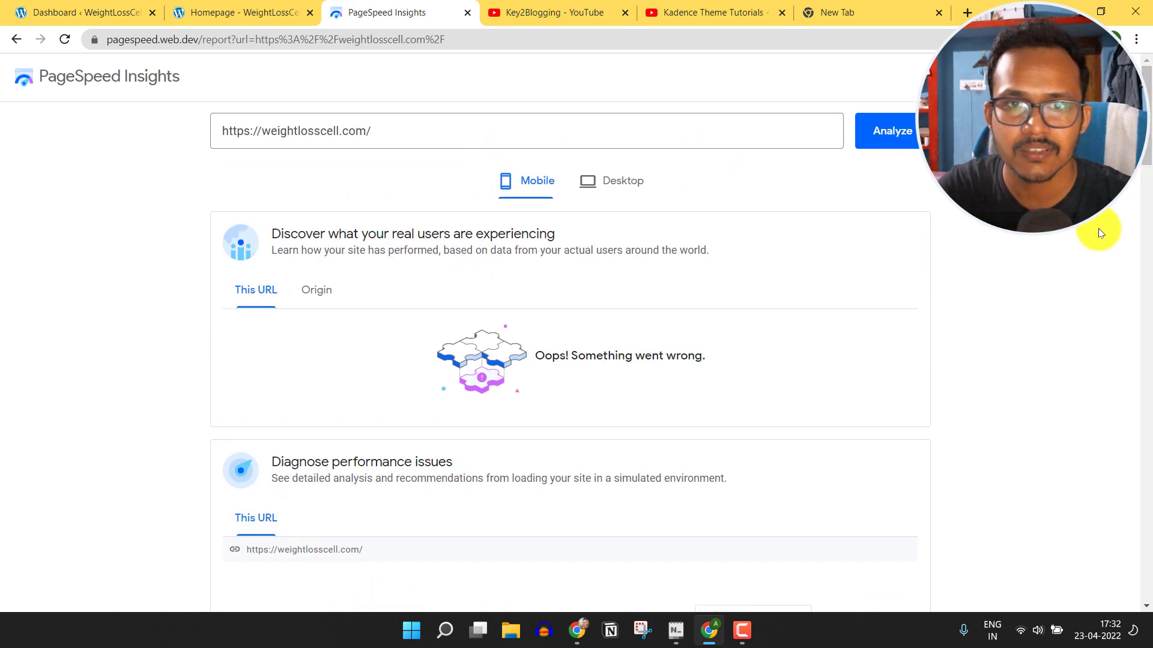
Go to the WordPress Dashboard and open Settings > Ad Inserter
{"action": "left_click", "coordinate": [84, 12]}
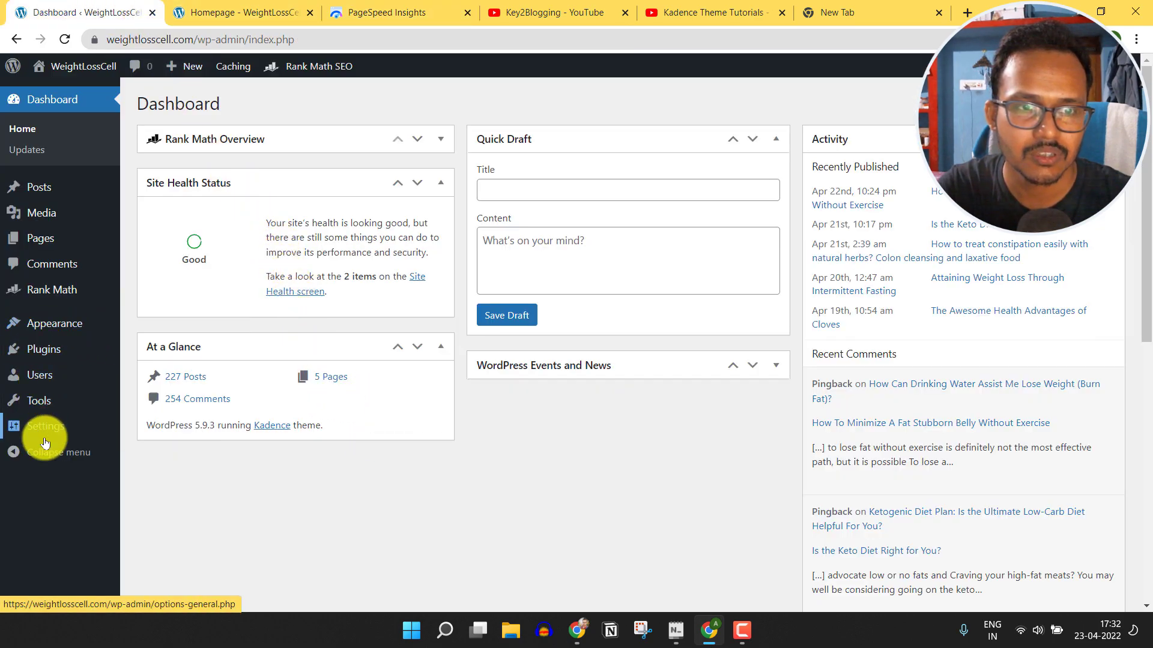
{"action": "mouse_move", "coordinate": [50, 432]}
{"action": "left_click", "coordinate": [161, 548]}
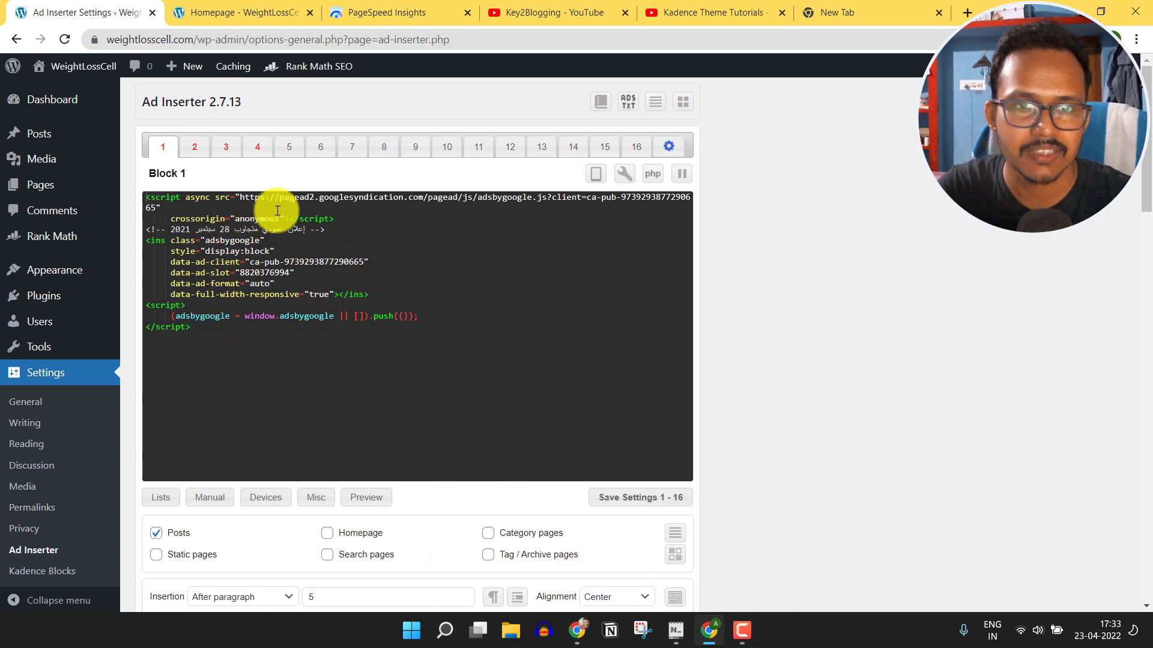
Review the AdSense code in blocks 2, 3 and 4, then open the plugin's general settings
{"action": "left_click", "coordinate": [191, 148]}
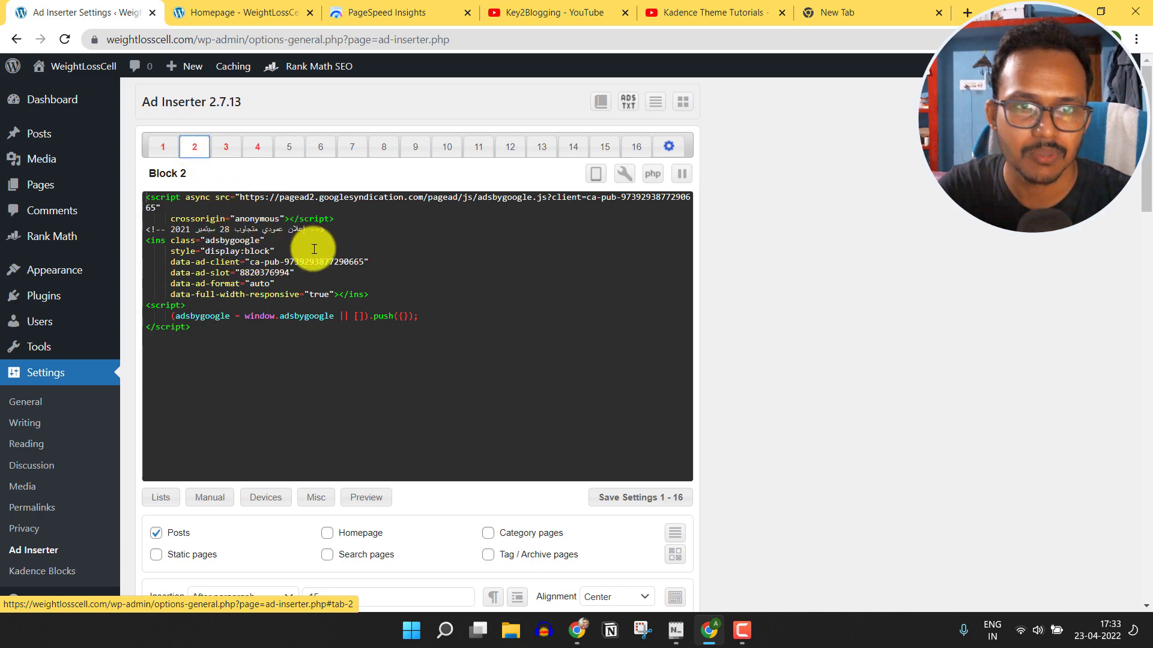
{"action": "left_click", "coordinate": [228, 153]}
{"action": "left_click", "coordinate": [252, 151]}
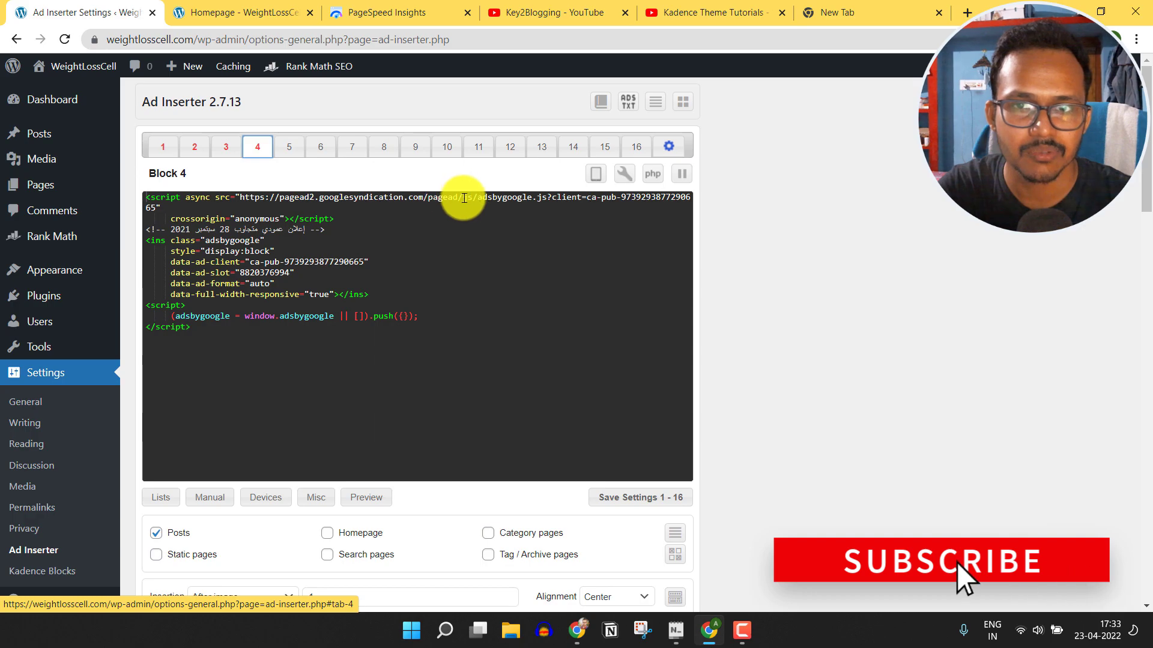
{"action": "left_click", "coordinate": [677, 150]}
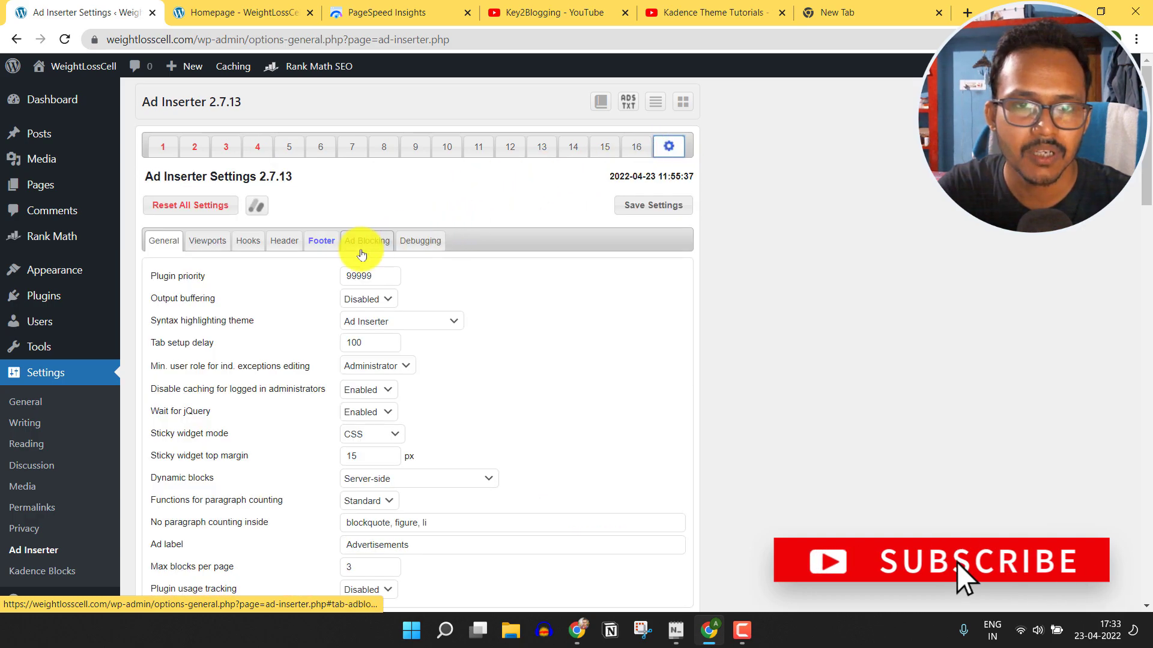
Show the HTML page footer code holding the AdSense async loader, after briefly checking the Header code
{"action": "left_click", "coordinate": [322, 240]}
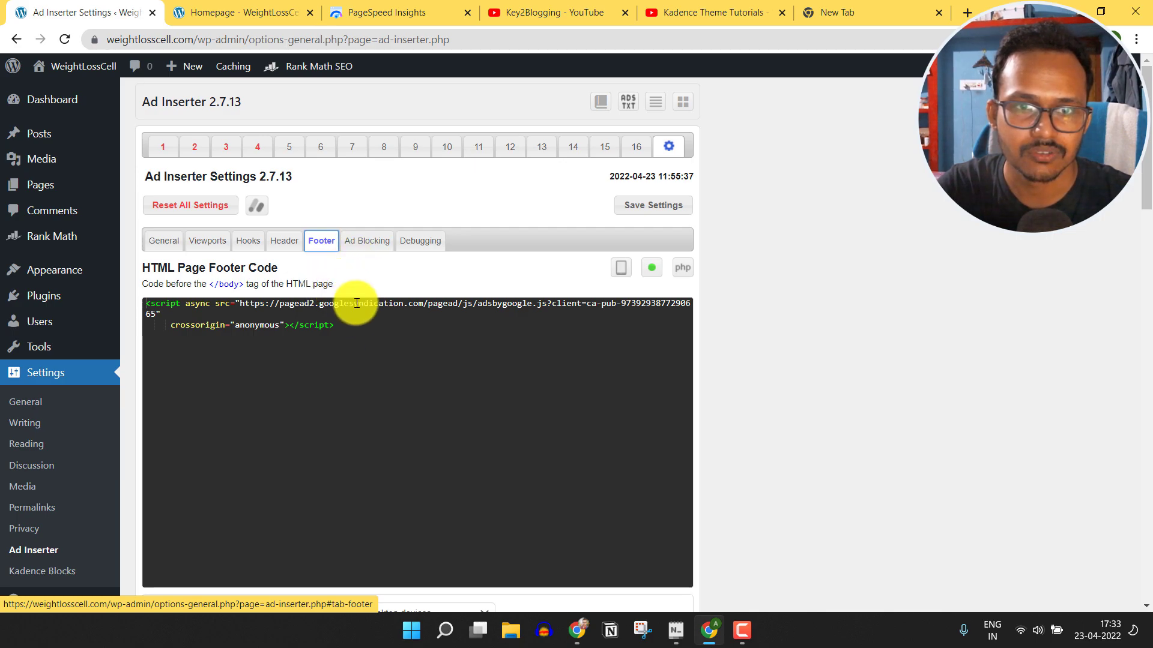
{"action": "left_click", "coordinate": [283, 246]}
{"action": "left_click", "coordinate": [315, 240]}
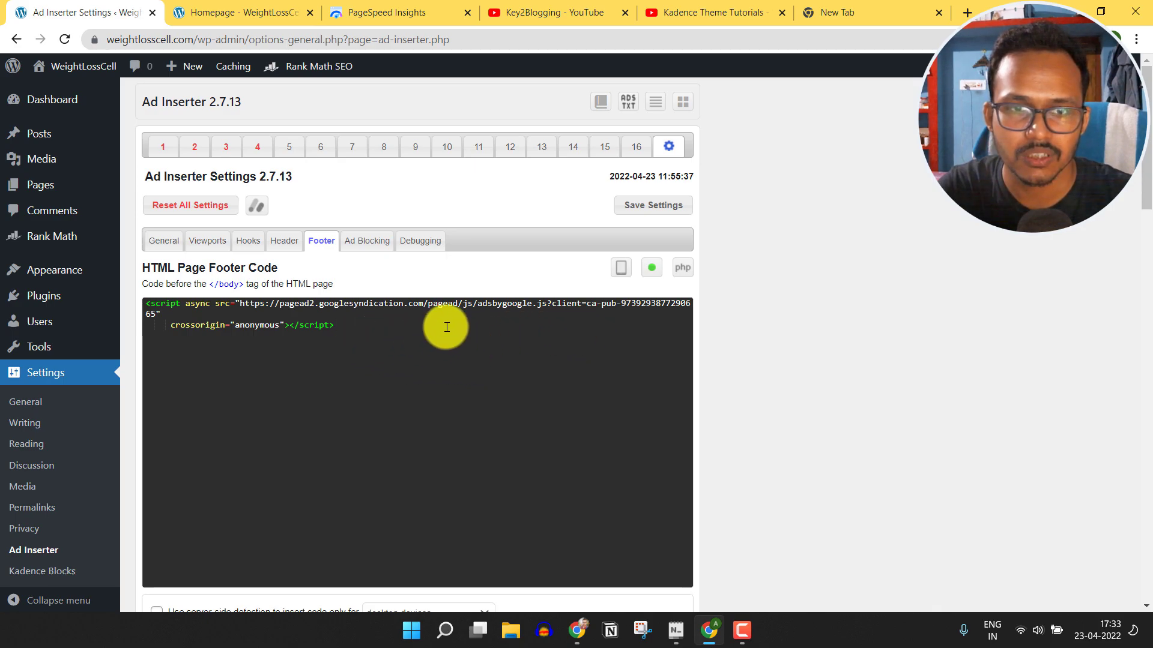
In the Notepad lazy-load notes, replace the placeholder x's in line 6 with the site's publisher ID
{"action": "left_click", "coordinate": [665, 641]}
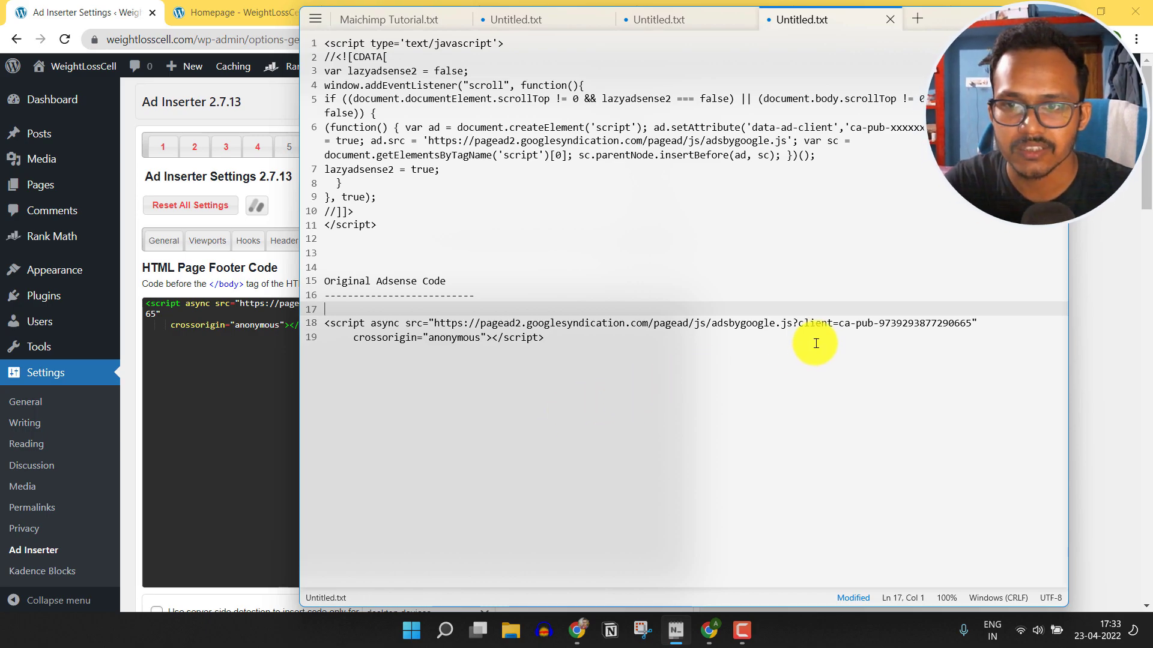
{"action": "left_click_drag", "start_coordinate": [878, 324], "coordinate": [962, 325]}
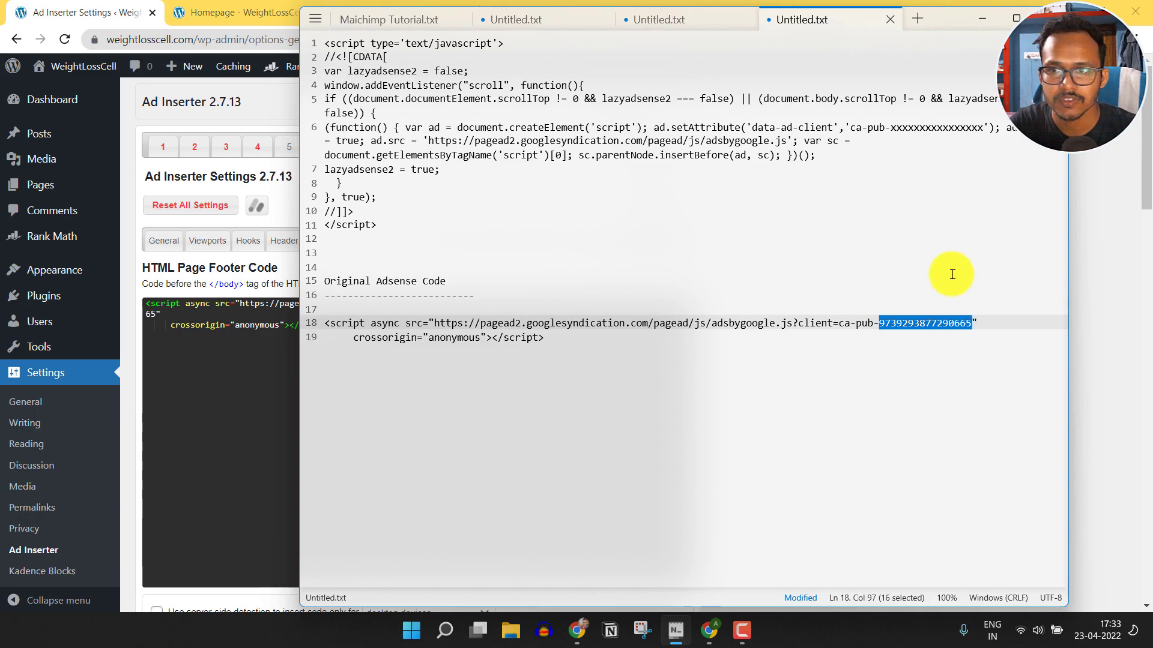
{"action": "left_click_drag", "start_coordinate": [892, 129], "coordinate": [985, 128]}
{"action": "key", "text": "ctrl+v"}
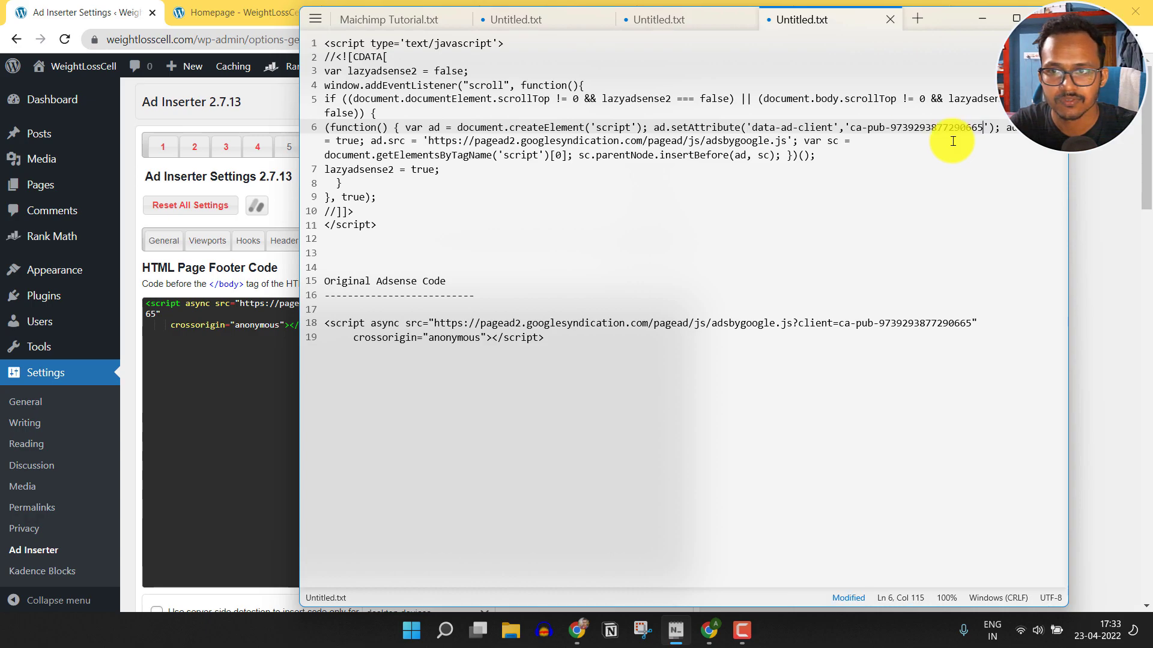
Select the whole lazy-load script in lines 1–11, then minimize Notepad
{"action": "left_click", "coordinate": [390, 224]}
{"action": "left_click_drag", "start_coordinate": [389, 224], "coordinate": [330, 43]}
{"action": "key", "text": "ctrl+c"}
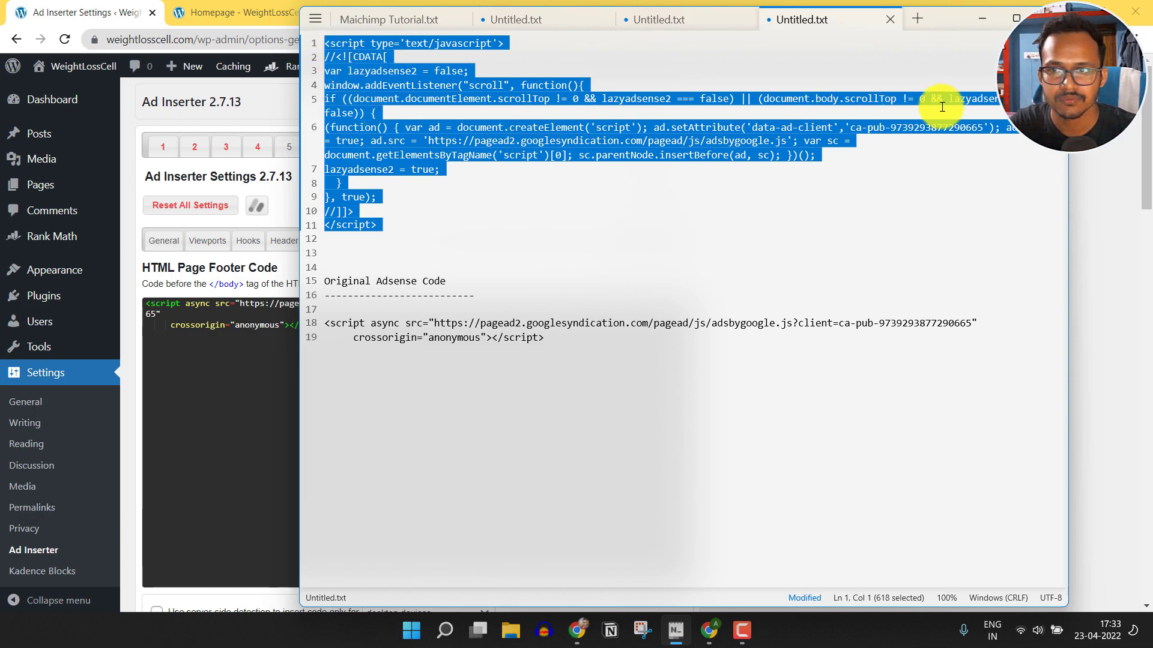
{"action": "left_click", "coordinate": [982, 19]}
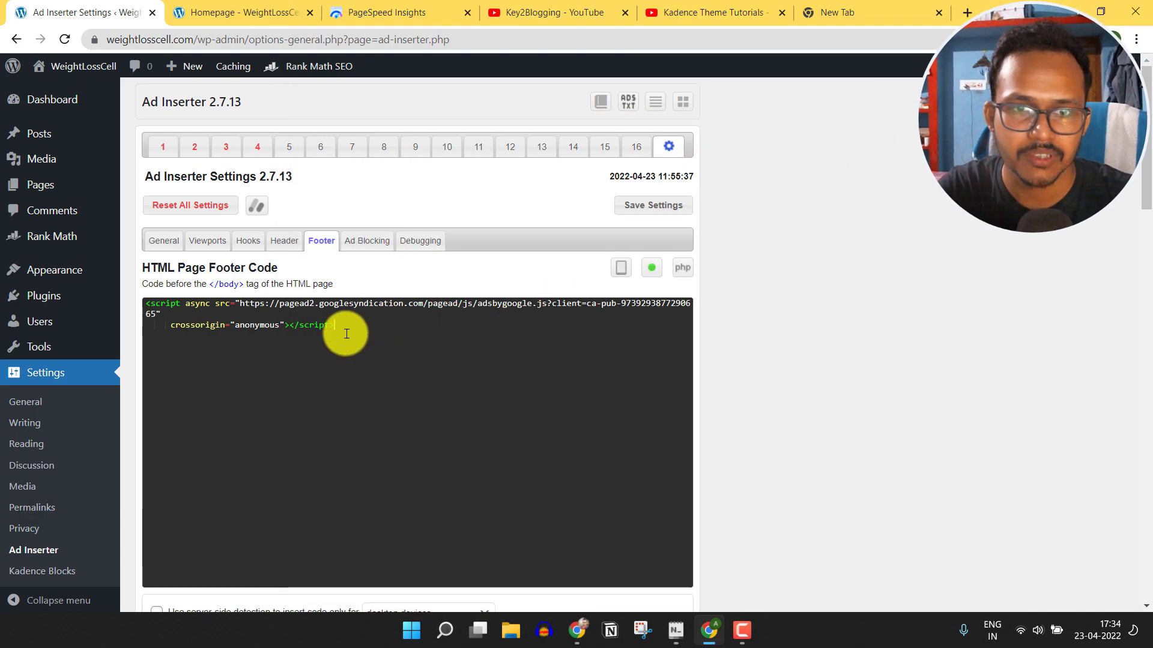
Replace the footer code with the lazy-load AdSense script, save, and show Block 1's code
{"action": "key", "text": "ctrl+a"}
{"action": "key", "text": "ctrl+v"}
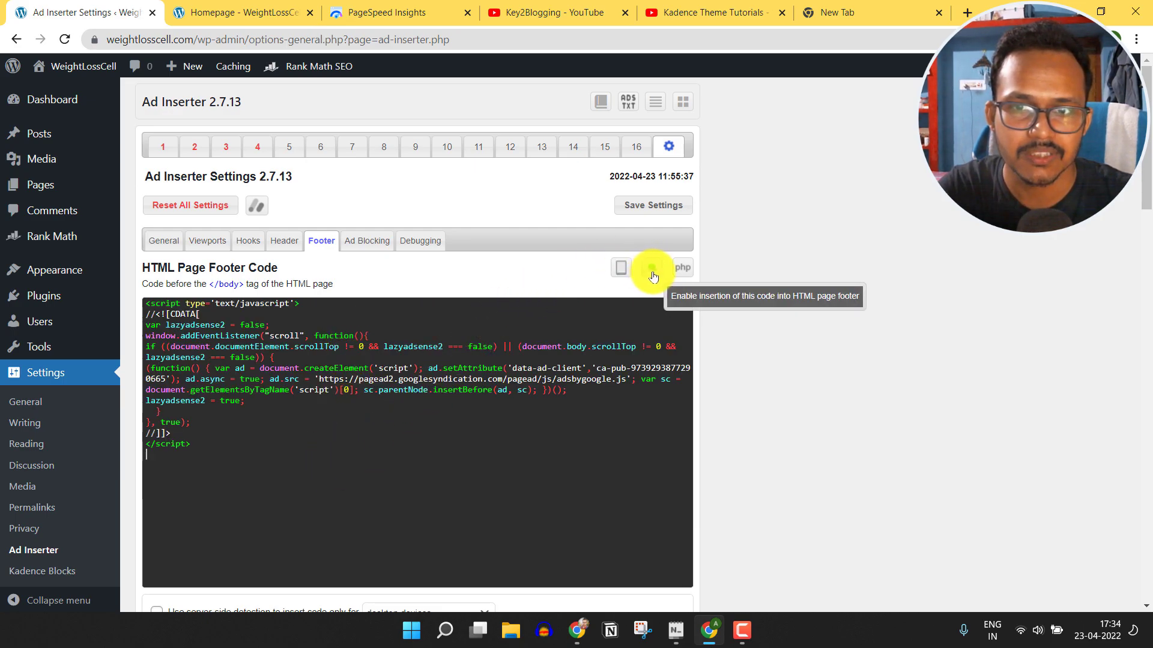
{"action": "left_click", "coordinate": [643, 206]}
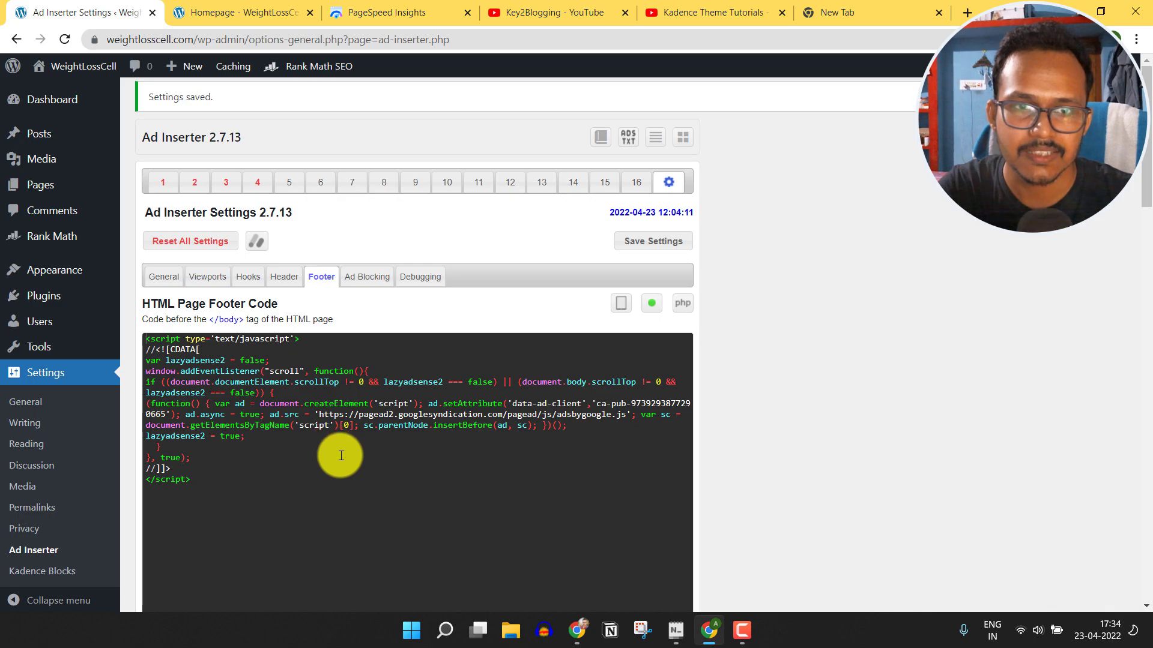
{"action": "left_click", "coordinate": [163, 183]}
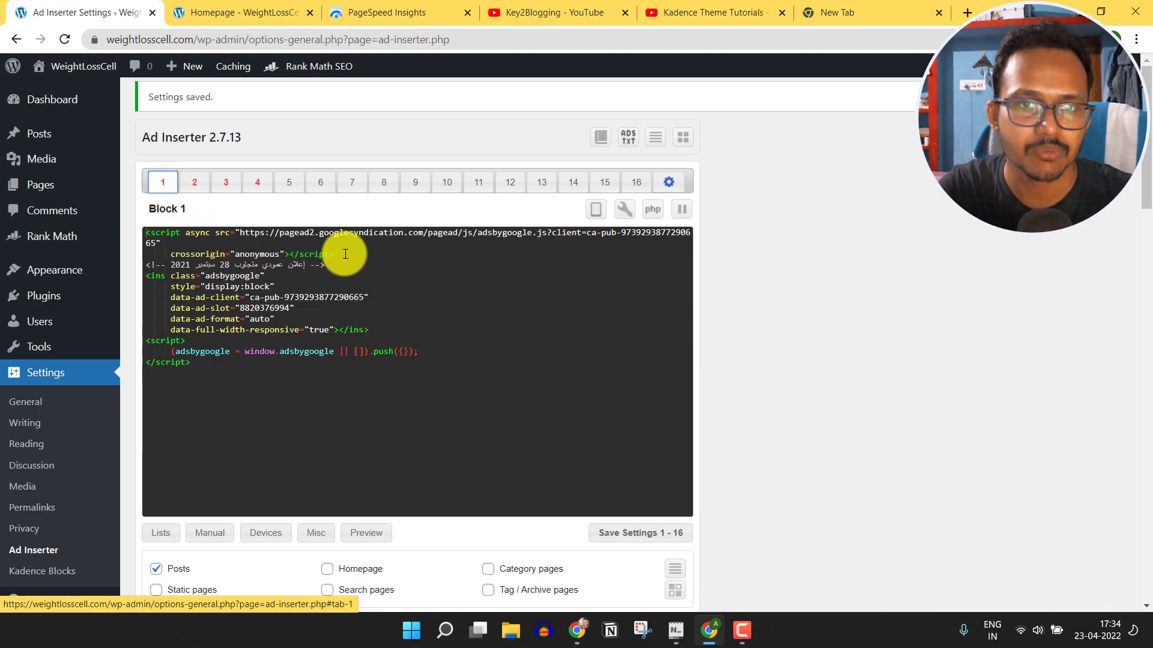
Delete the async adsbygoogle loader script from Blocks 1 and 2, saving each change
{"action": "left_click", "coordinate": [147, 233], "text": "shift"}
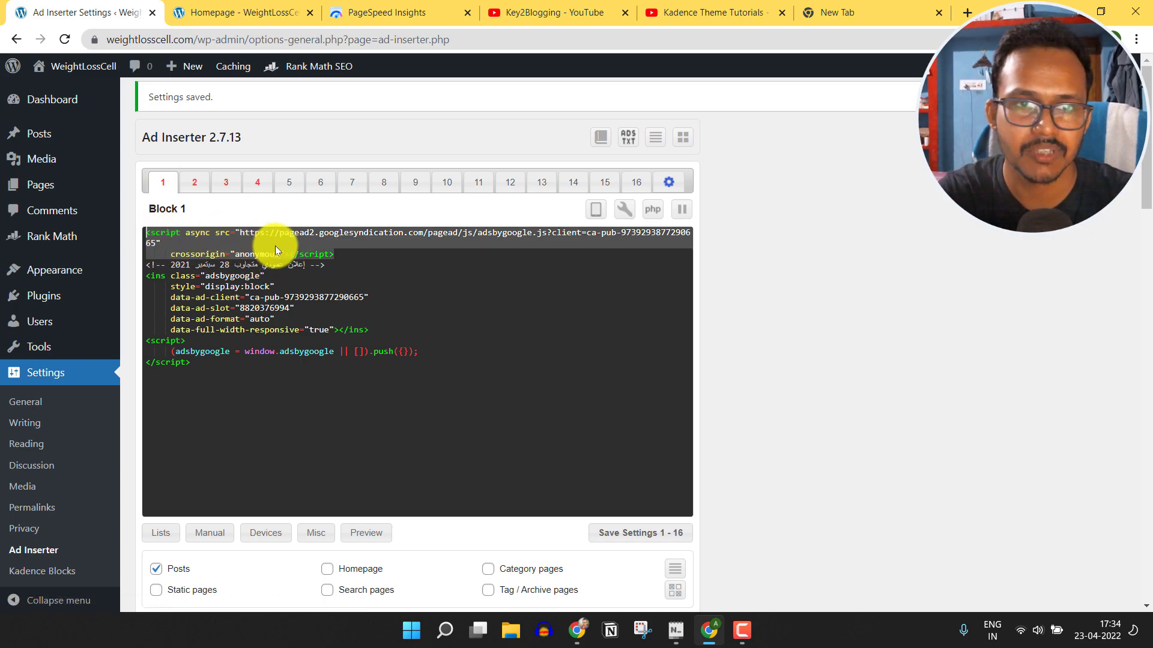
{"action": "key", "text": "BackSpace"}
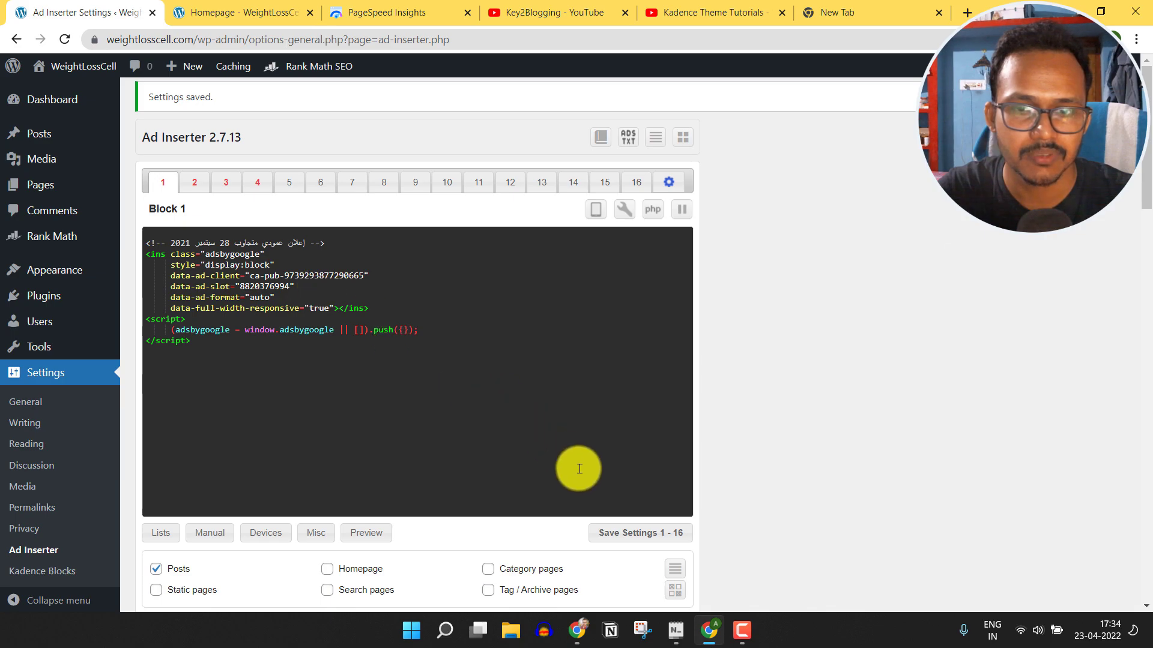
{"action": "left_click", "coordinate": [611, 536]}
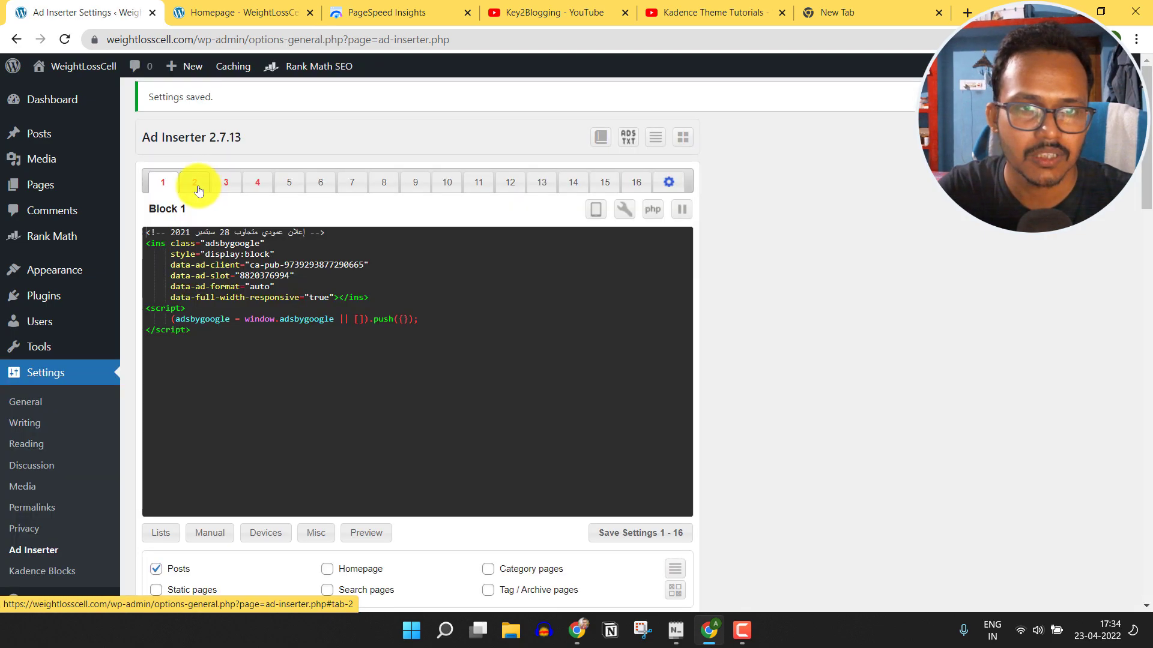
{"action": "left_click", "coordinate": [195, 185]}
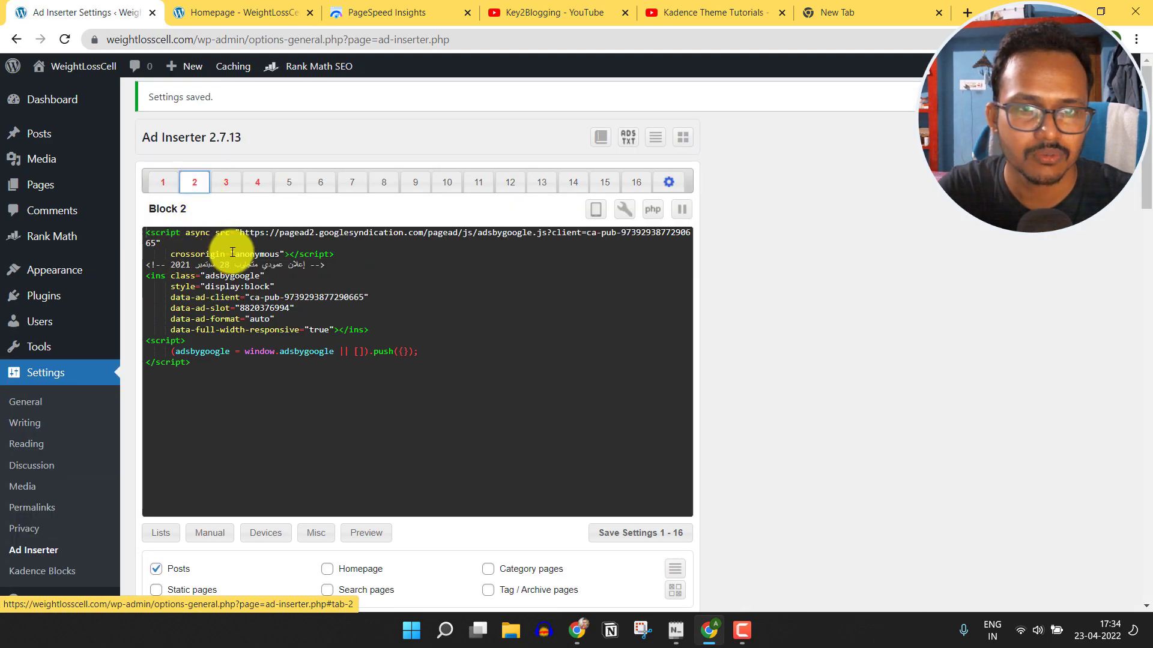
{"action": "left_click", "coordinate": [313, 253]}
{"action": "left_click_drag", "start_coordinate": [313, 253], "coordinate": [143, 232]}
{"action": "key", "text": "BackSpace"}
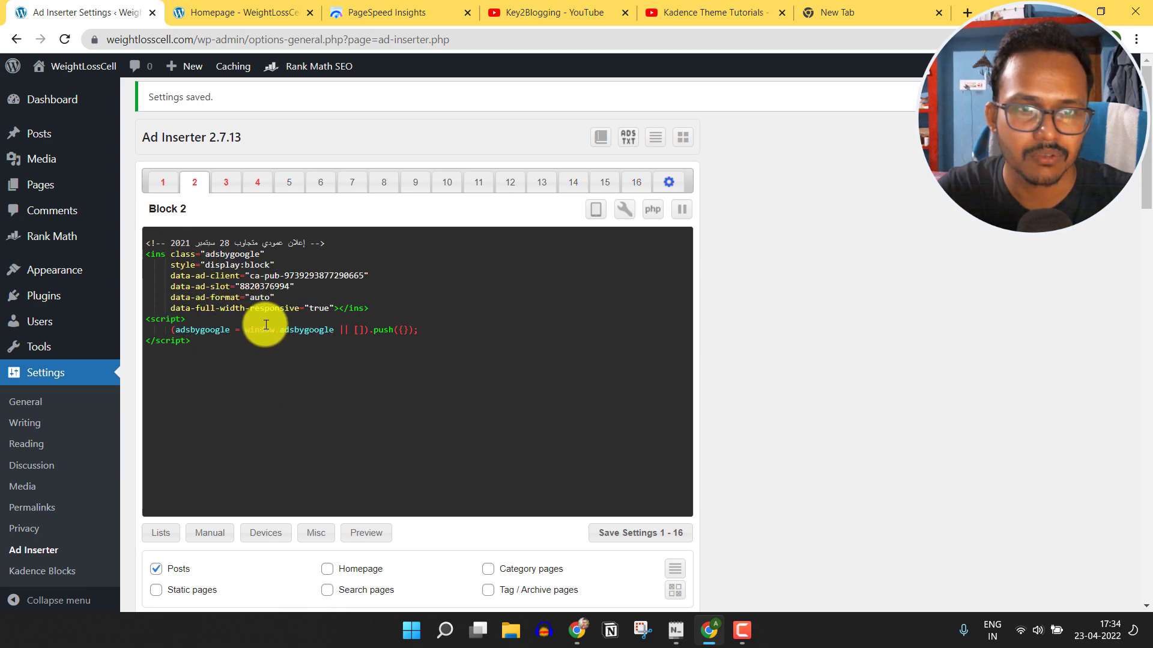
{"action": "left_click", "coordinate": [647, 538]}
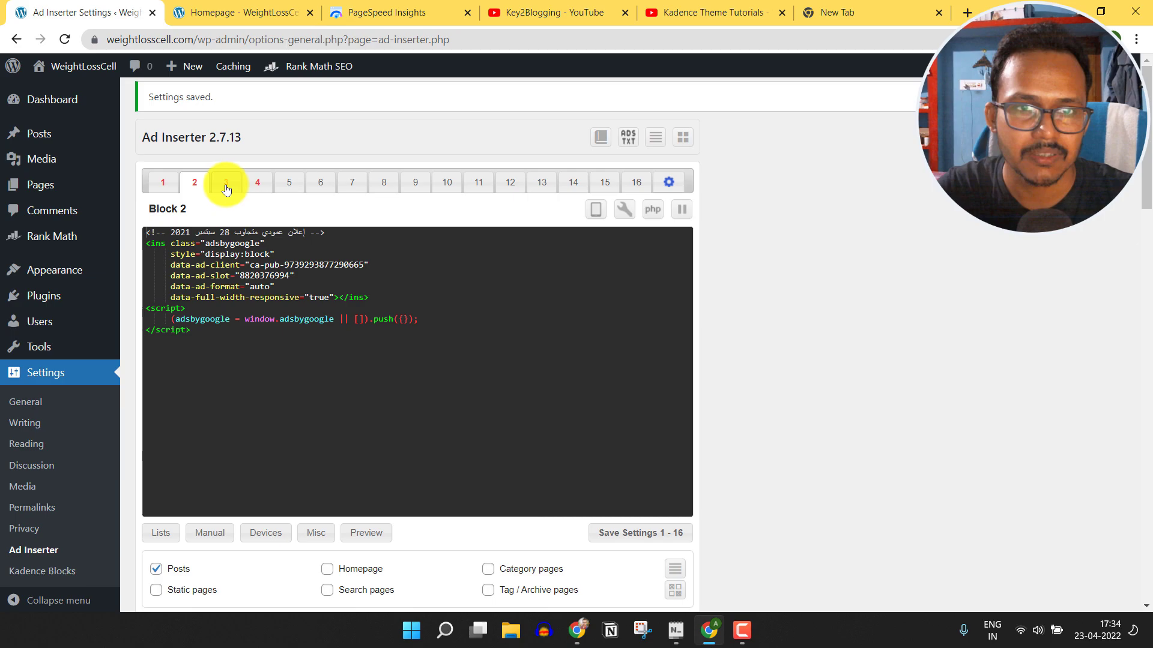
Select the loader script in Block 3, then return to the general footer code settings
{"action": "left_click", "coordinate": [227, 183]}
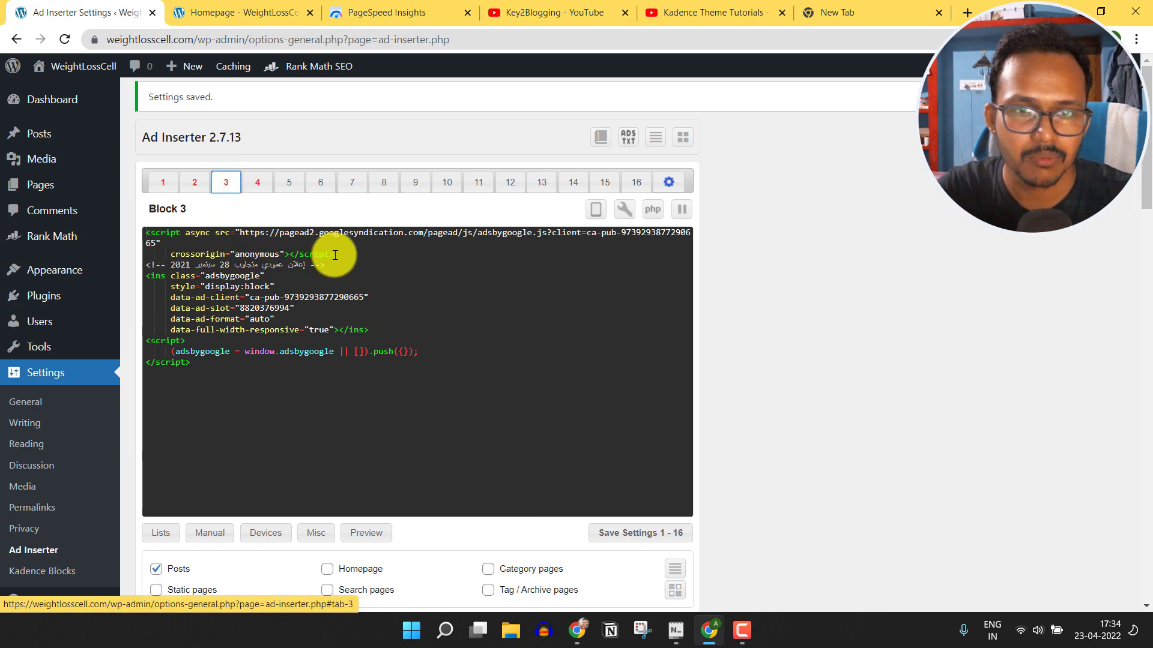
{"action": "left_click_drag", "start_coordinate": [335, 254], "coordinate": [148, 239]}
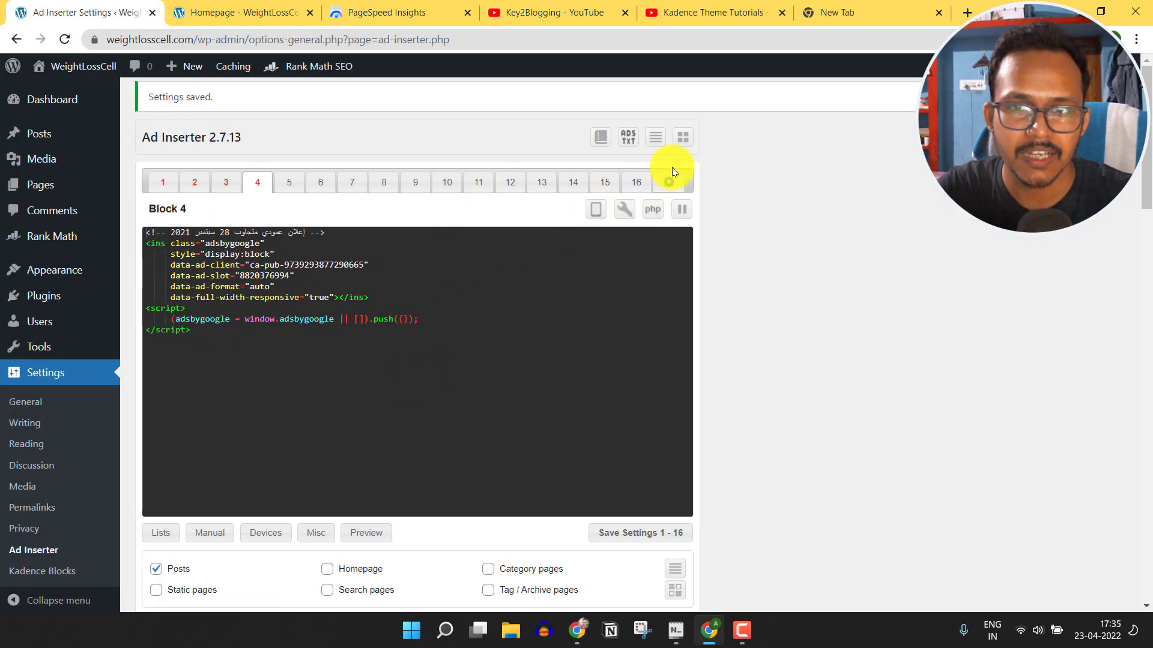
{"action": "left_click", "coordinate": [668, 182]}
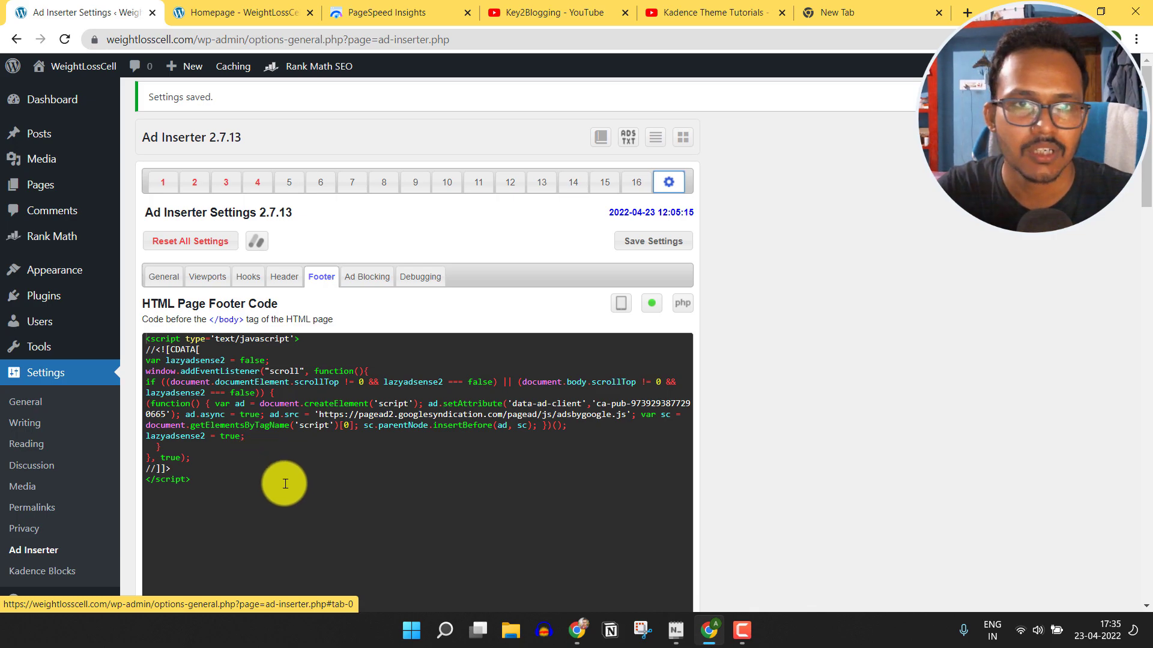
Reload the weightlosscell.com homepage twice and confirm AdSense banner ads still appear along the bottom
{"action": "left_click", "coordinate": [240, 12]}
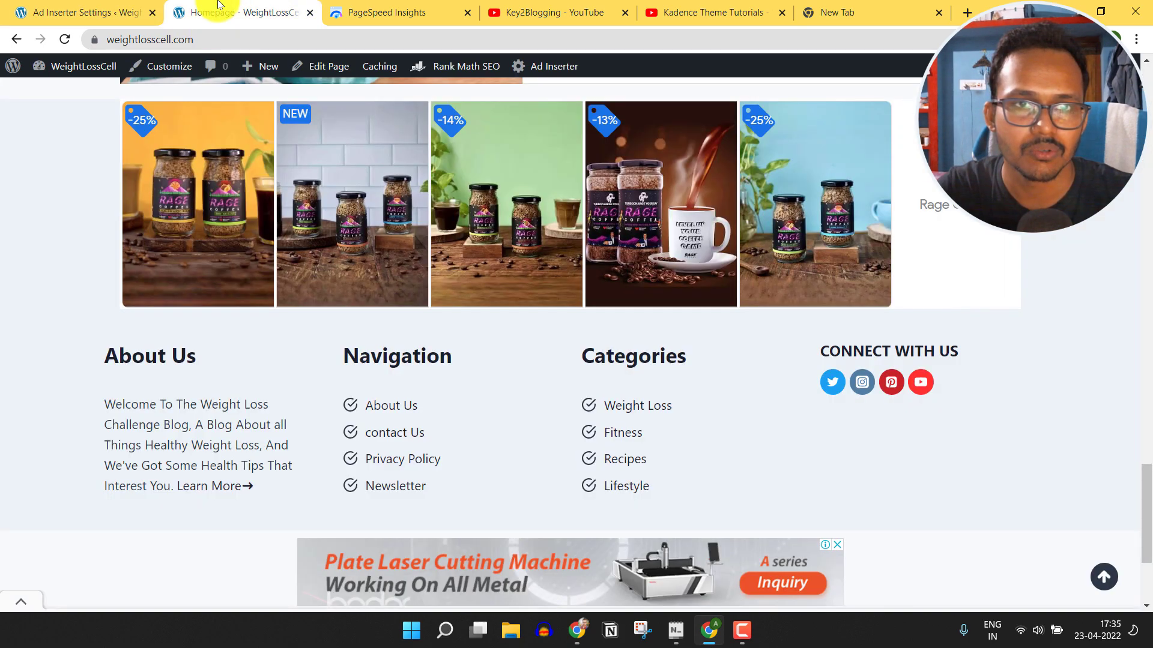
{"action": "left_click", "coordinate": [65, 40]}
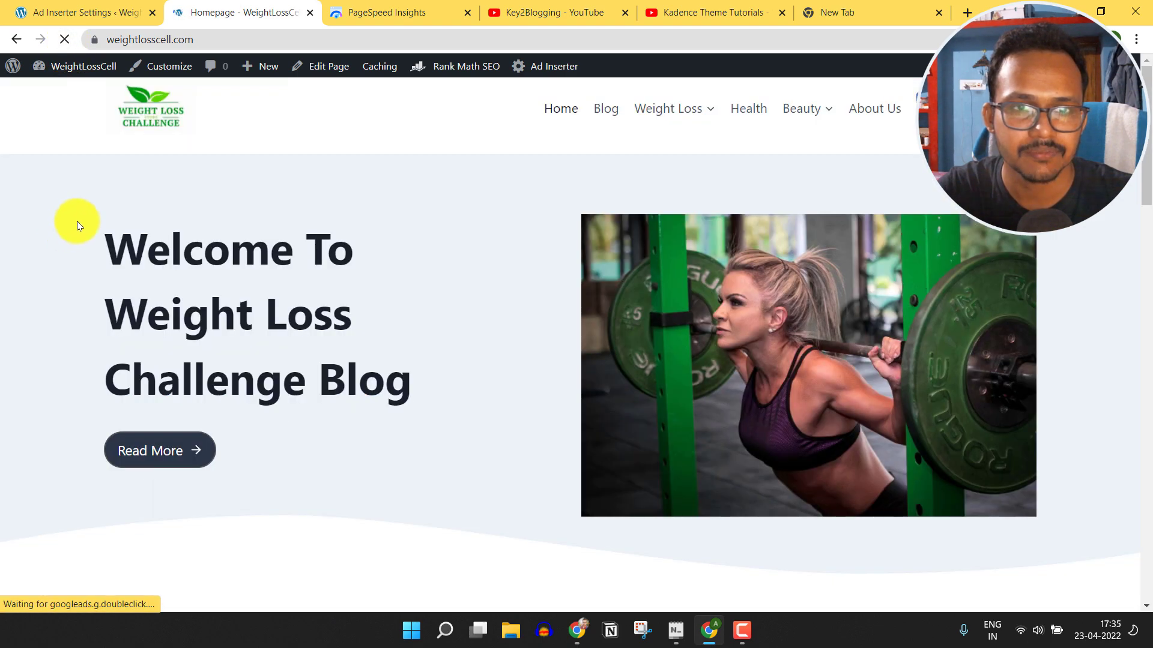
{"action": "scroll", "coordinate": [1073, 314], "scroll_direction": "up", "scroll_amount": 10}
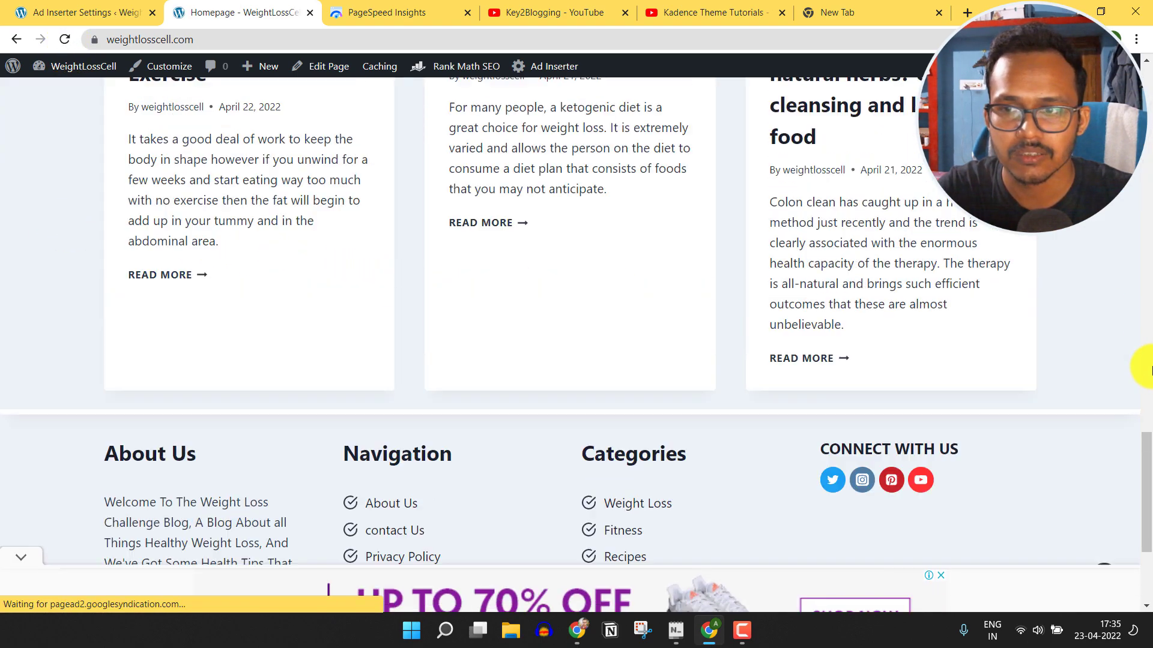
{"action": "scroll", "coordinate": [1114, 323], "scroll_direction": "up", "scroll_amount": 10}
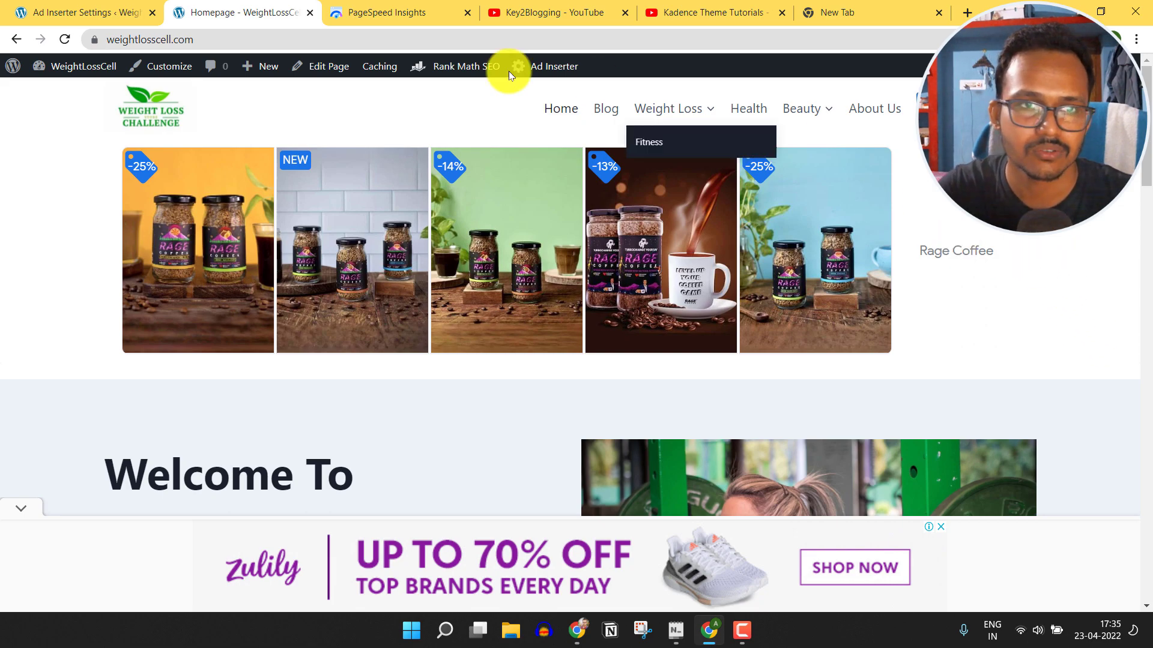
{"action": "left_click", "coordinate": [64, 39]}
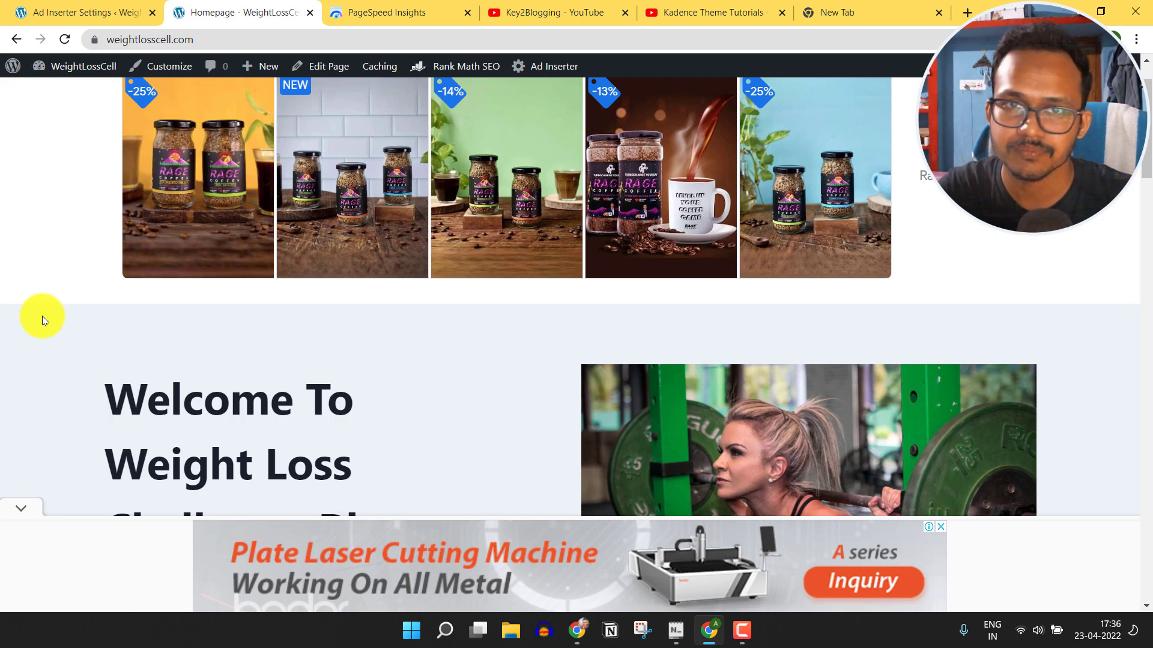
Rerun the PageSpeed Insights analysis for weightlosscell.com
{"action": "left_click", "coordinate": [424, 9]}
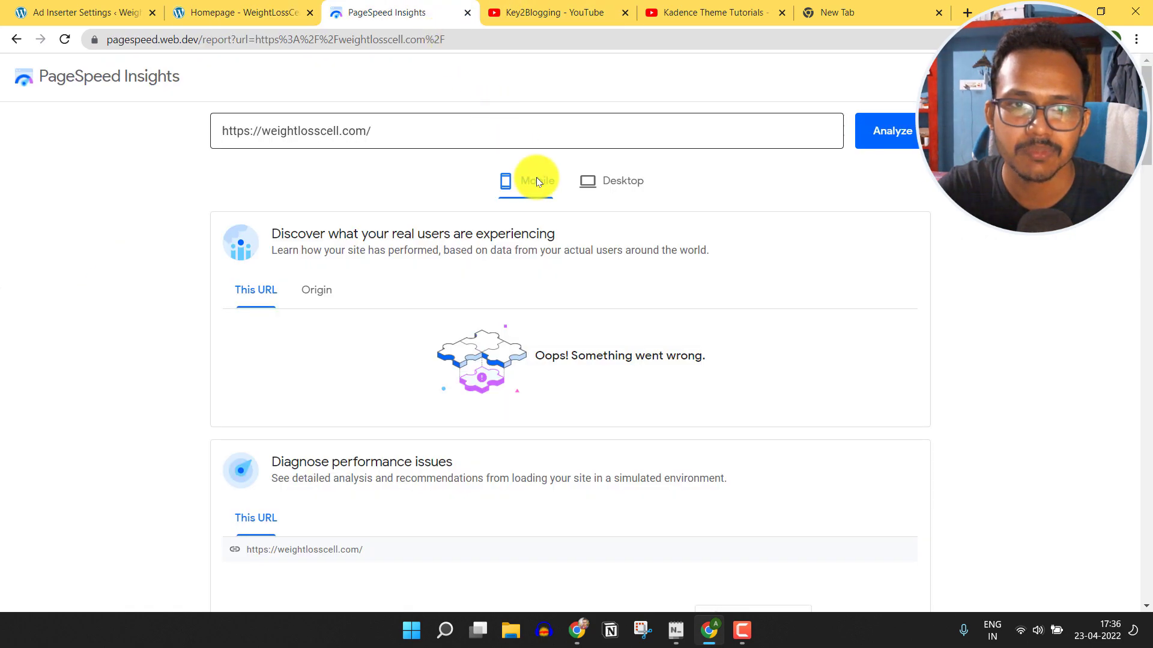
{"action": "scroll", "coordinate": [865, 334], "scroll_direction": "down", "scroll_amount": 6}
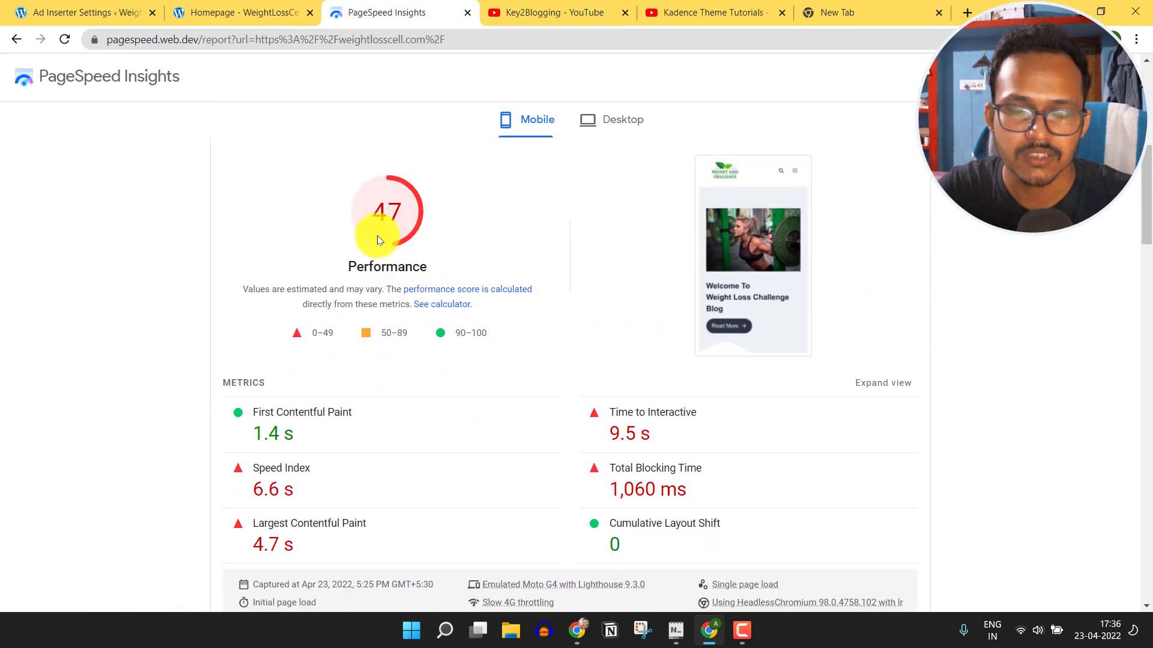
{"action": "scroll", "coordinate": [961, 250], "scroll_direction": "up", "scroll_amount": 8}
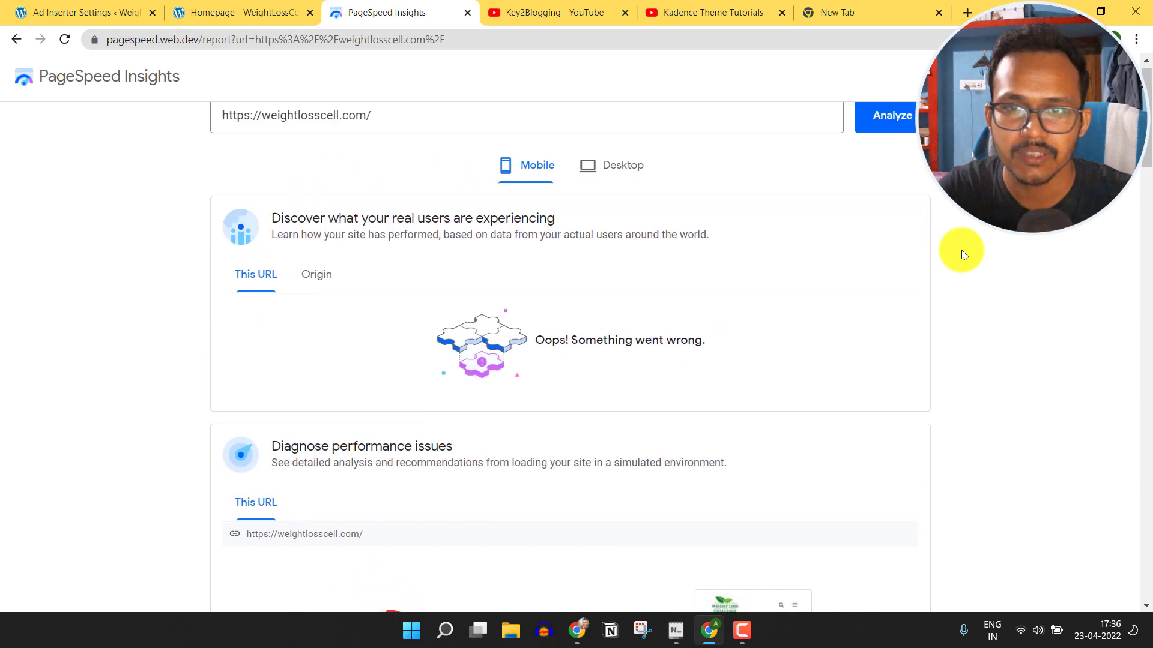
{"action": "left_click", "coordinate": [899, 146]}
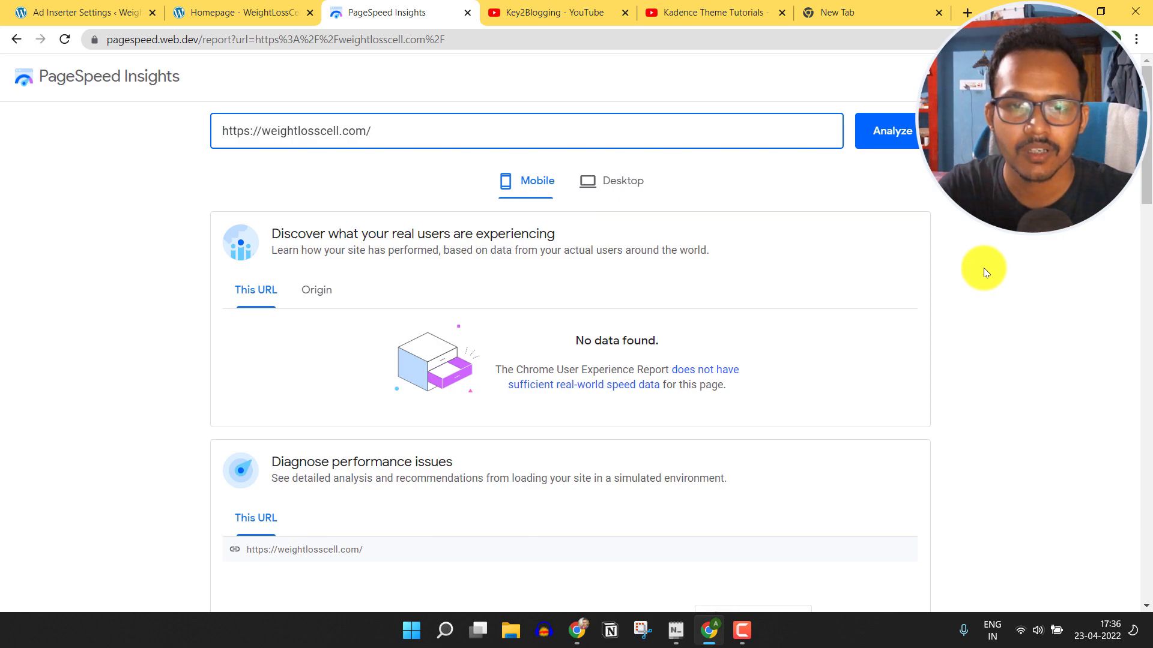
Review the fresh mobile results showing Performance at 96, up from 47
{"action": "scroll", "coordinate": [983, 269], "scroll_direction": "down", "scroll_amount": 5}
{"action": "scroll", "coordinate": [991, 272], "scroll_direction": "down", "scroll_amount": 1}
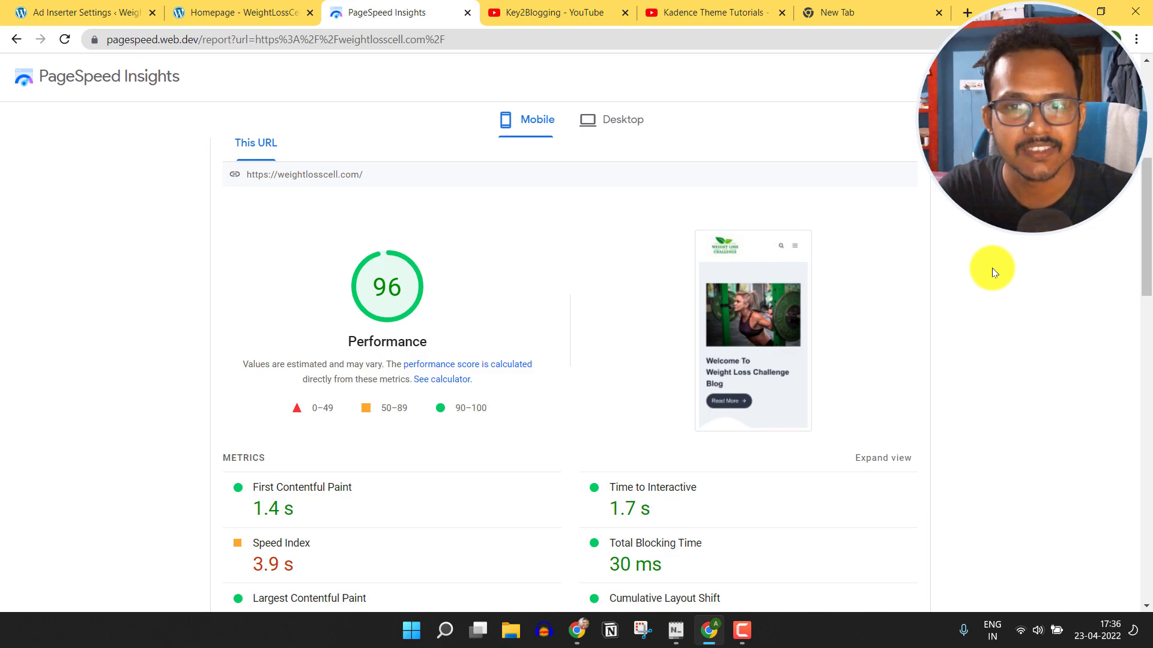
{"action": "scroll", "coordinate": [995, 282], "scroll_direction": "down", "scroll_amount": 5}
{"action": "scroll", "coordinate": [995, 289], "scroll_direction": "down", "scroll_amount": 6}
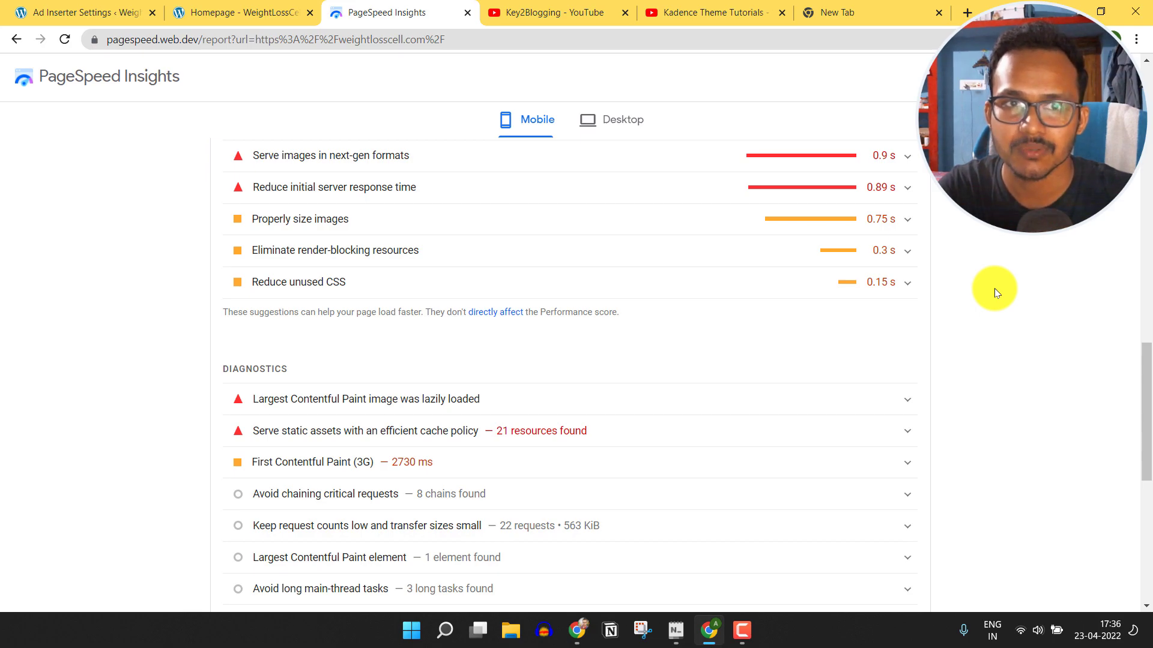
{"action": "left_click", "coordinate": [91, 12]}
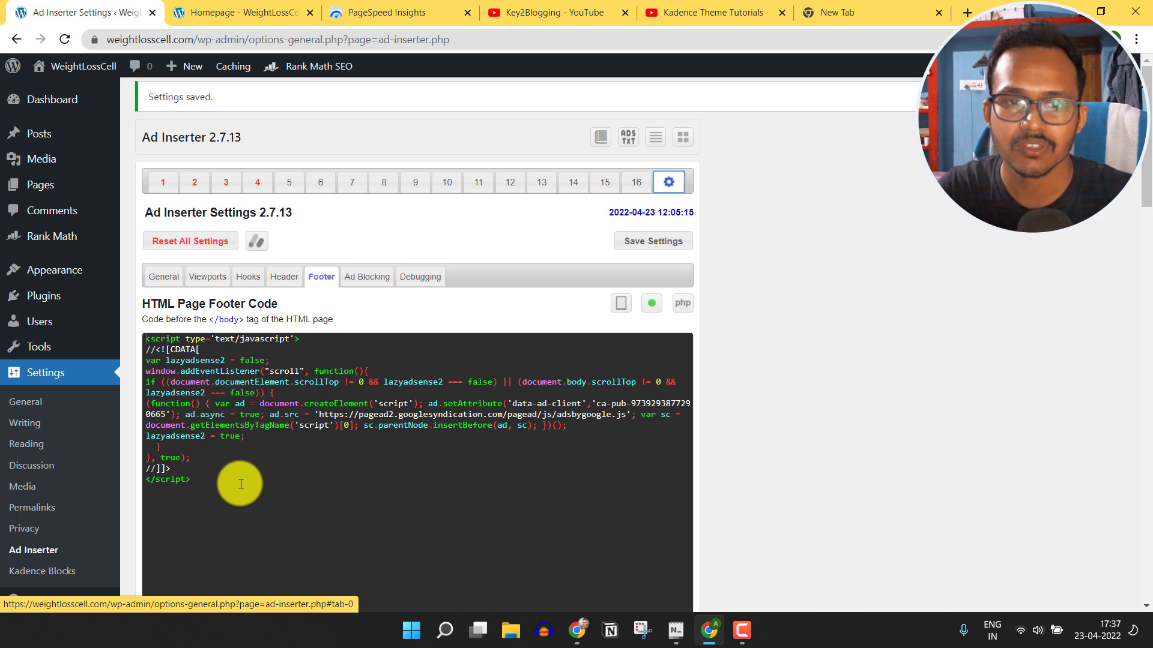
Open Block 1 to confirm it holds only the ad unit markup and push script
{"action": "left_click", "coordinate": [151, 185]}
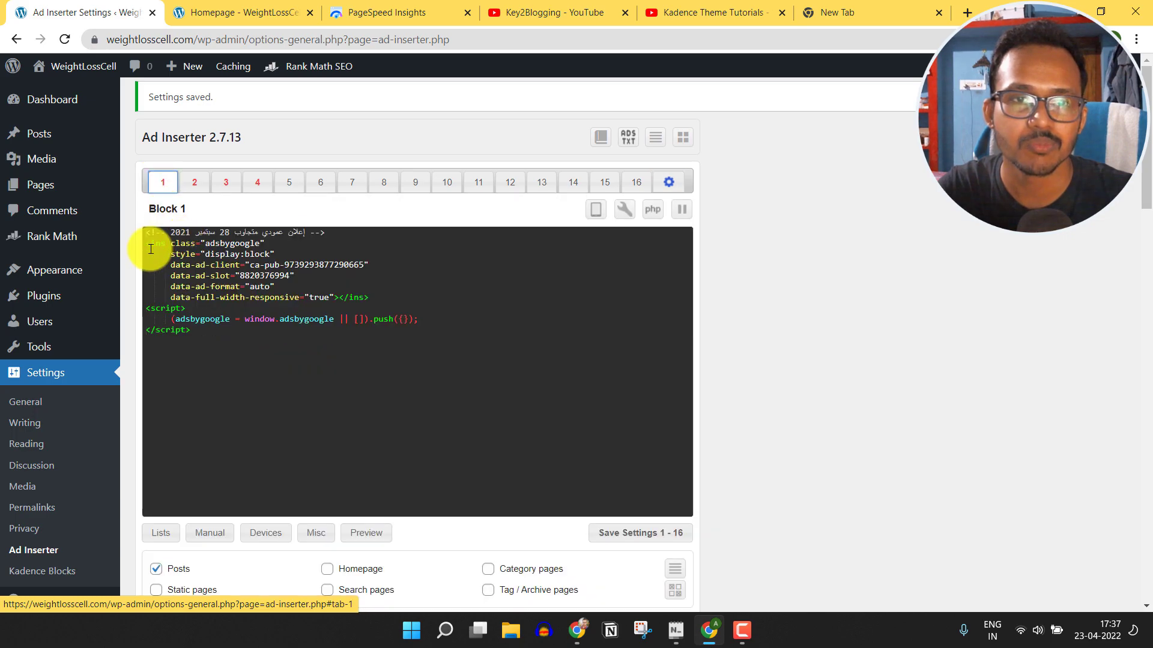